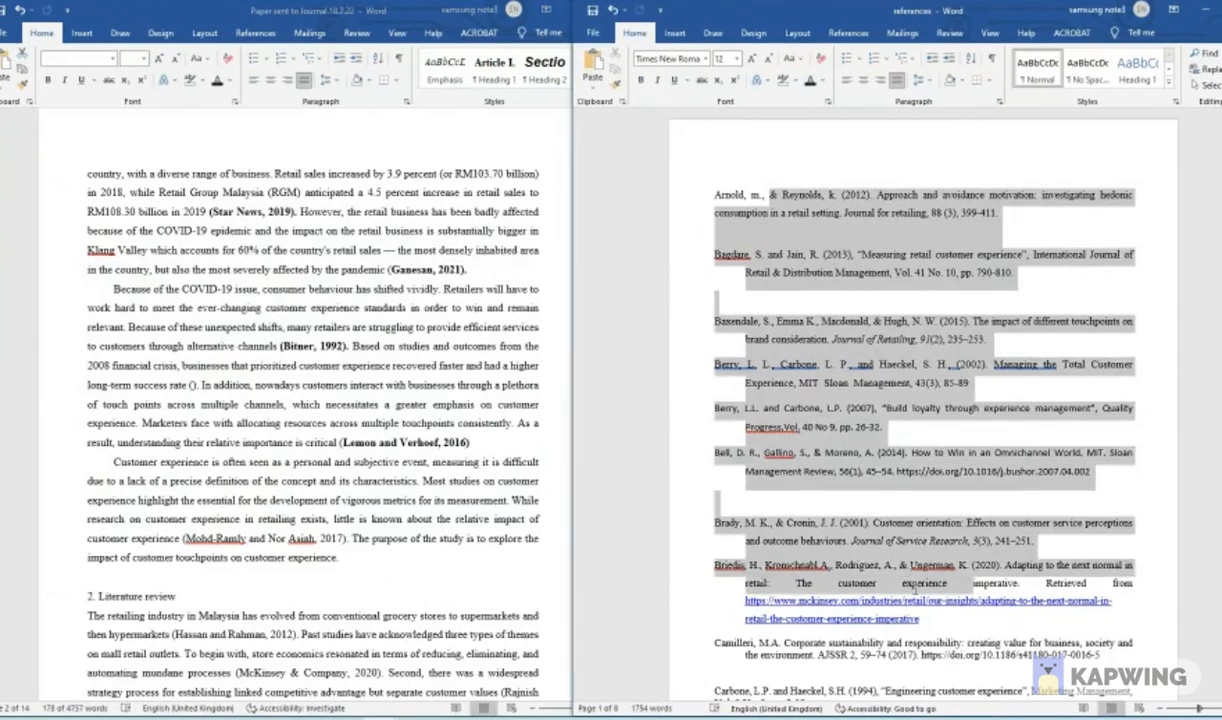
- Copy the in-text citation "(Star News, 2019)" from the paper's retail sales paragraph
left_click(308, 238)
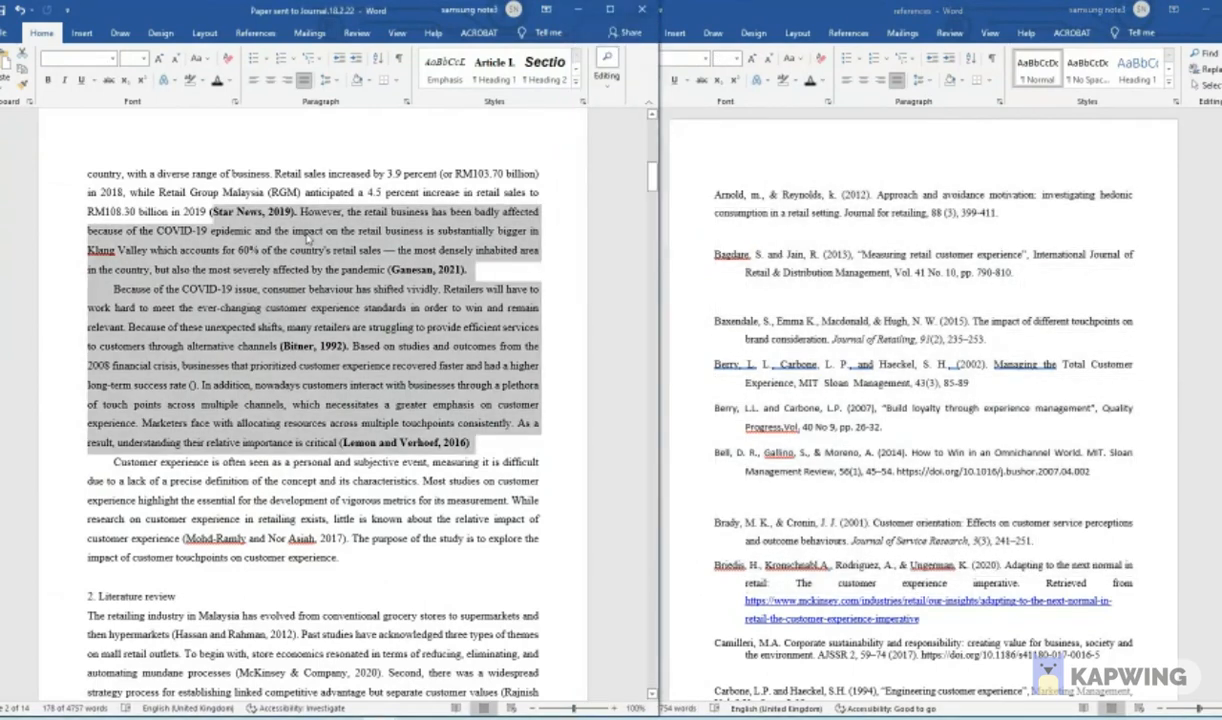
left_click(277, 230)
left_click_drag(209, 211, 295, 211)
right_click(282, 213)
left_click(307, 241)
- Search the references document for "Star news", replacing the previous search term
left_click(891, 219)
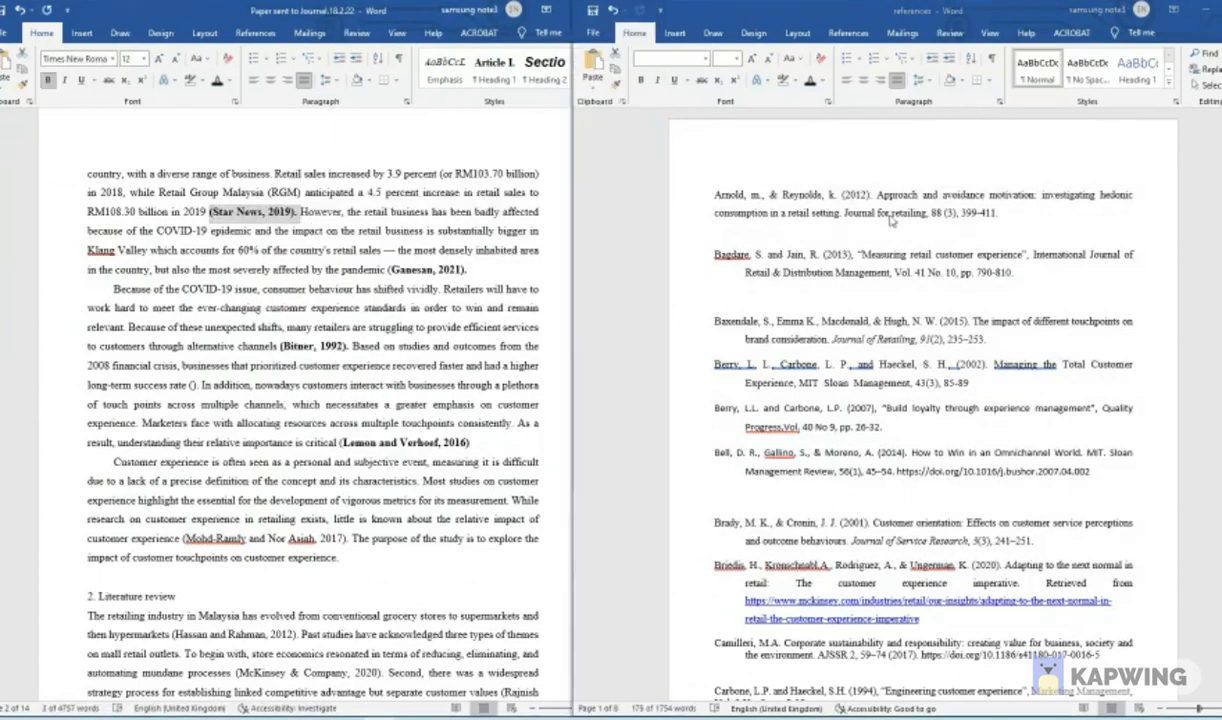
left_click(716, 189)
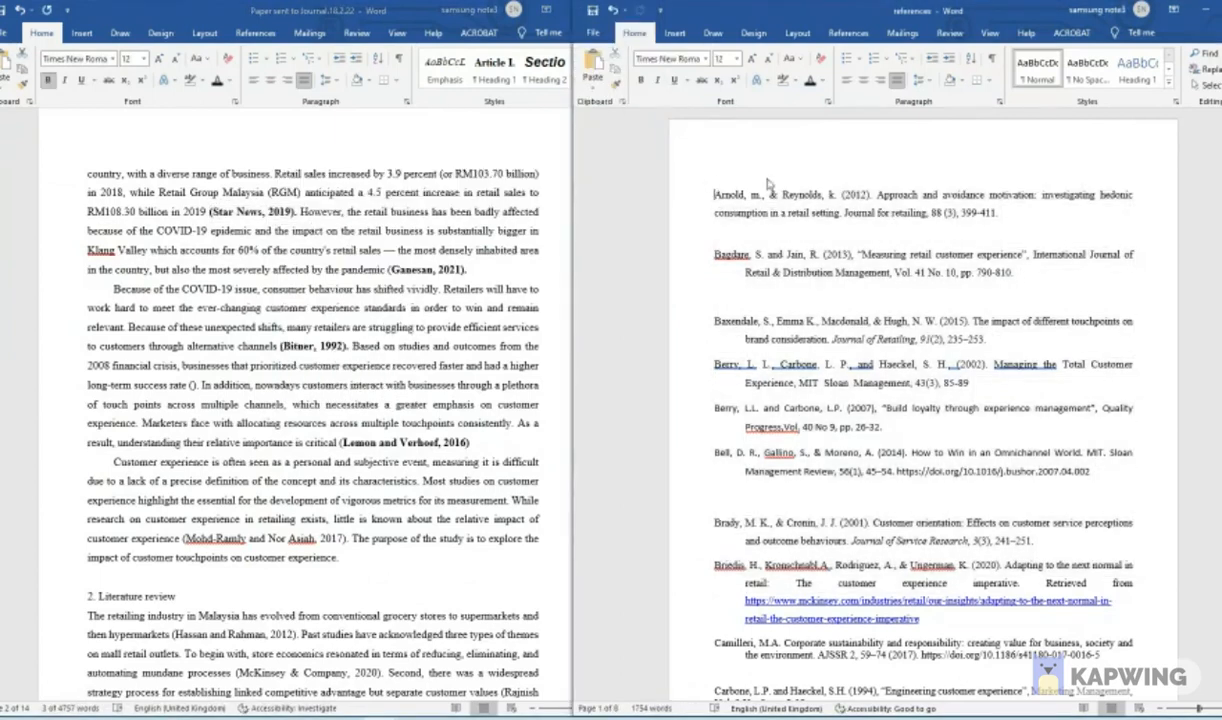
left_click(1201, 54)
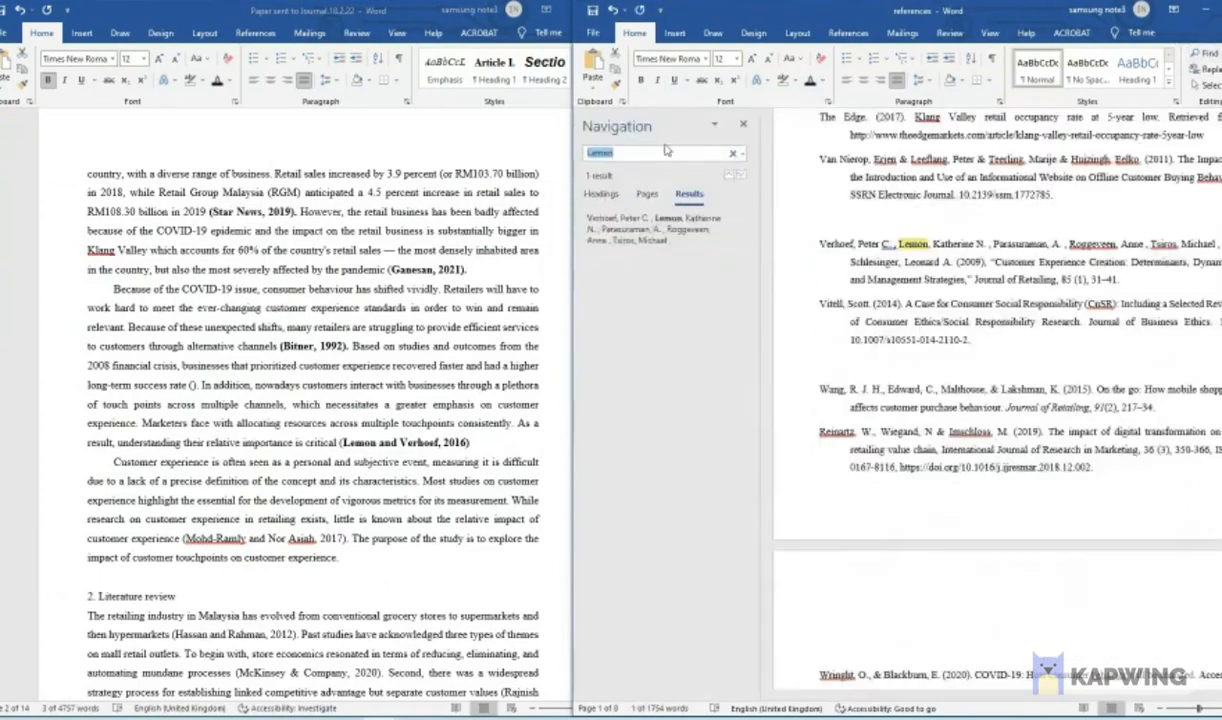
key("BackSpace")
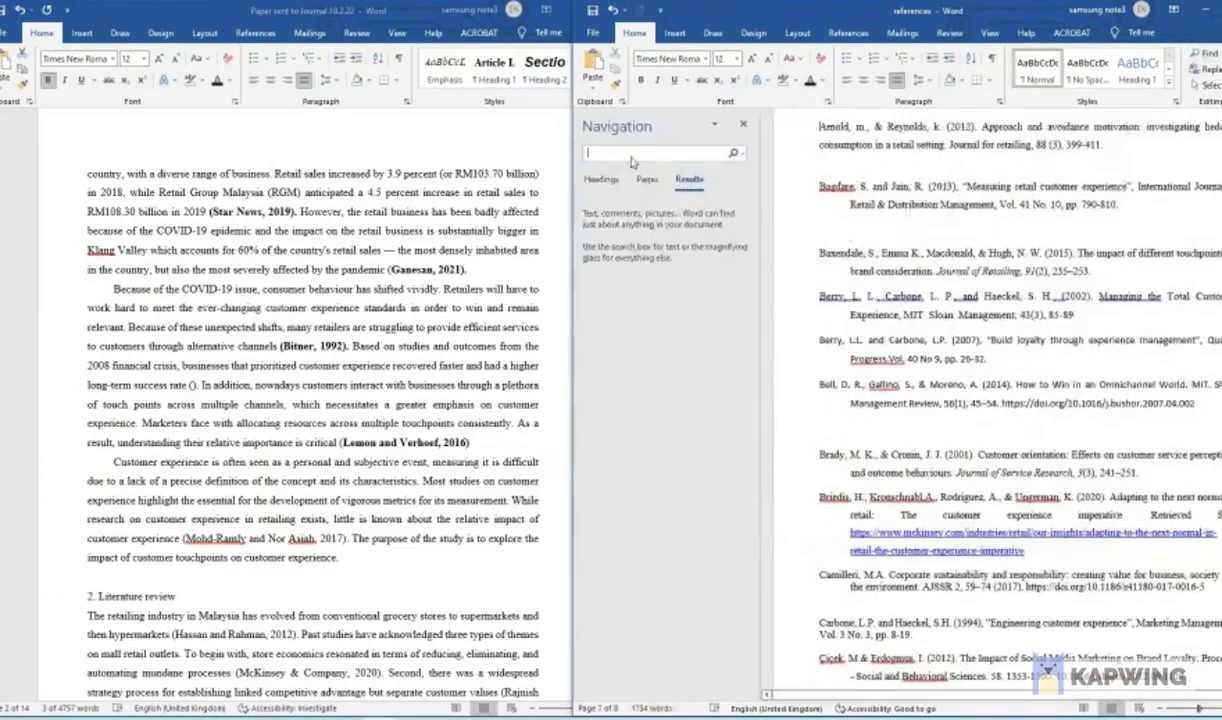
type("Star news")
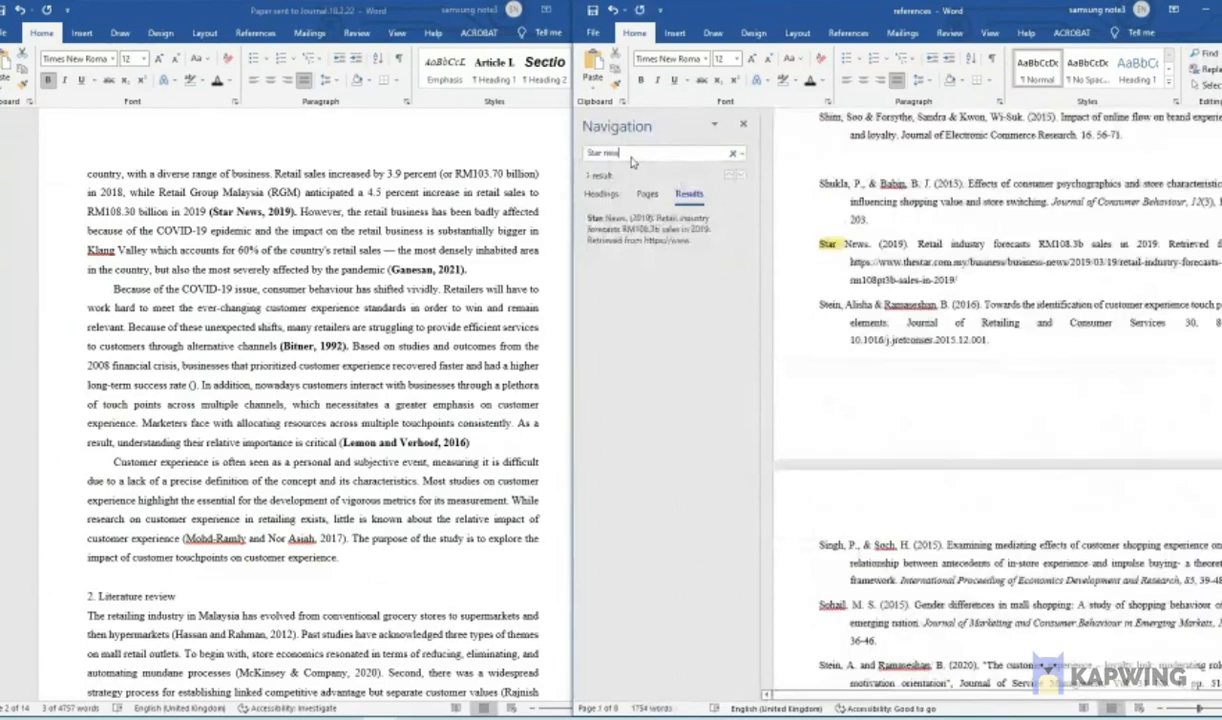
- Highlight the entire Star News (2019) reference entry in bright green
left_click(828, 244)
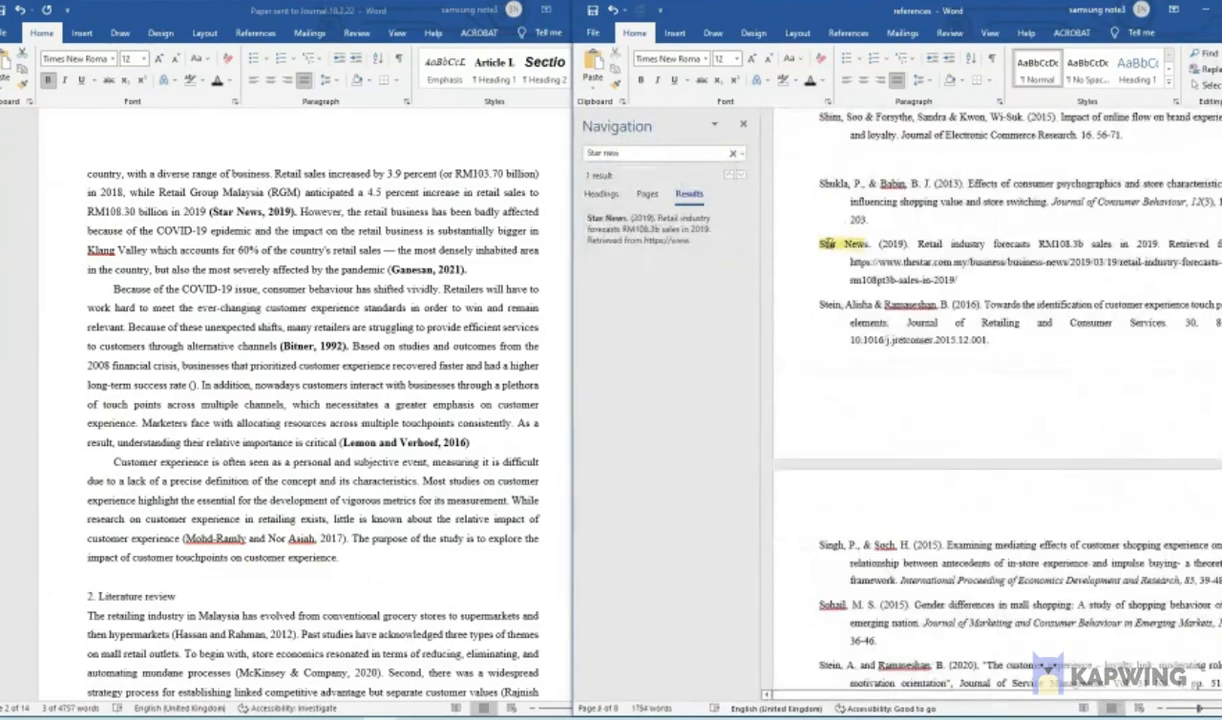
left_click_drag(822, 242, 957, 281)
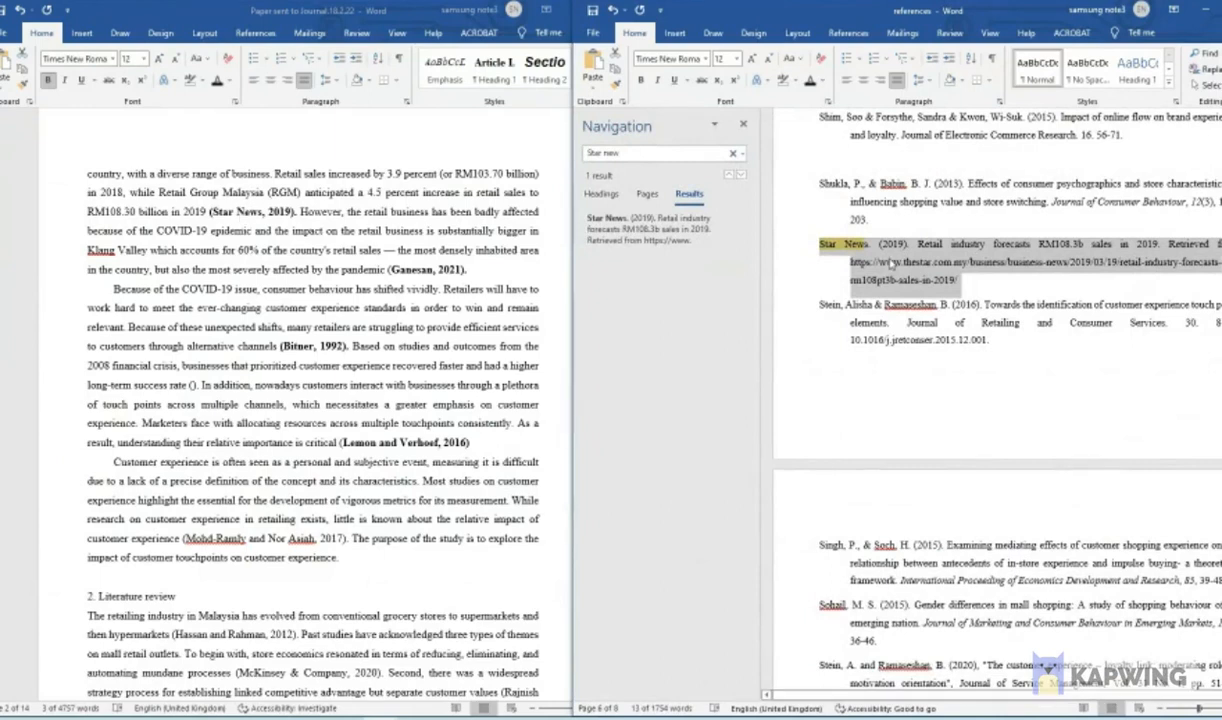
left_click(791, 80)
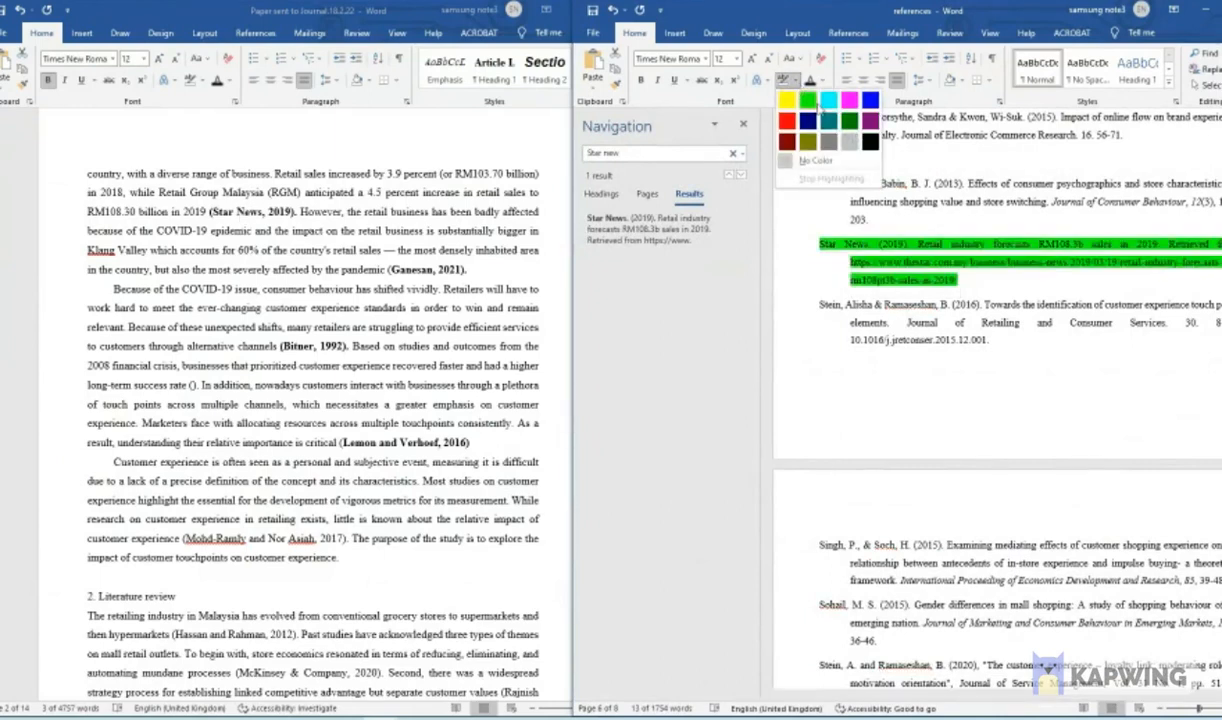
left_click(807, 100)
left_click(941, 282)
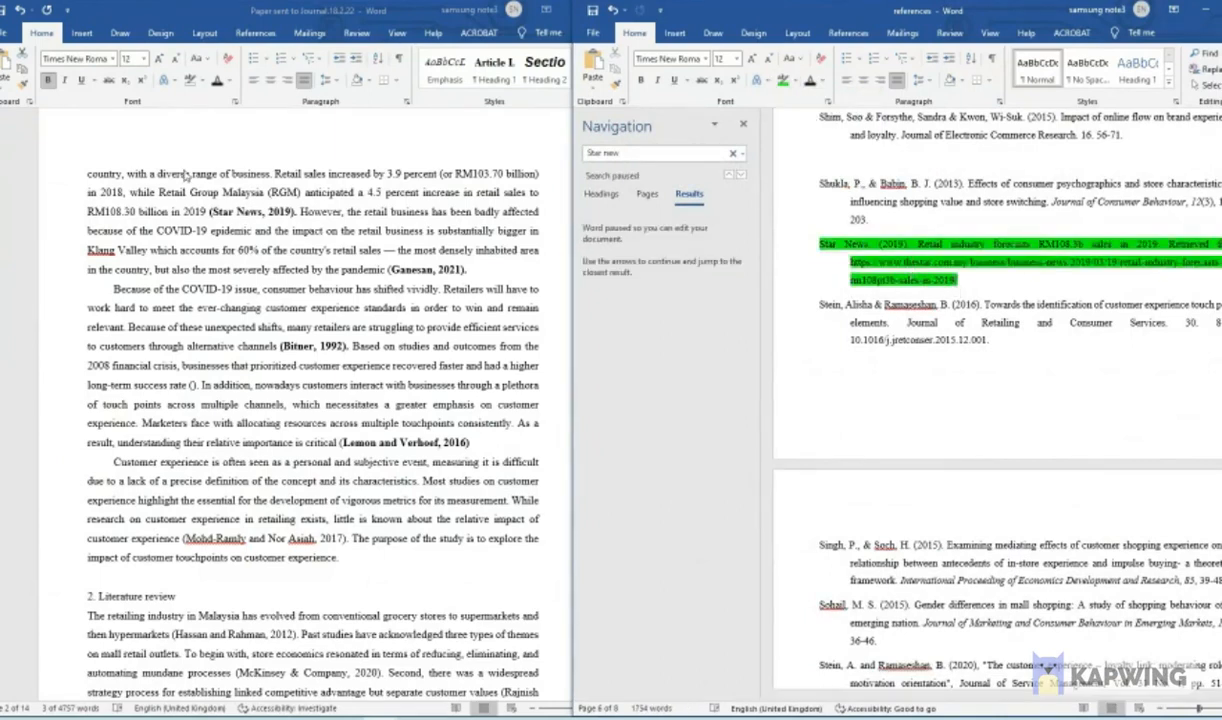
- Search the references for the author of the paper's 2021 pandemic citation and highlight the full matching entry in bright green
left_click(424, 270)
left_click(688, 170)
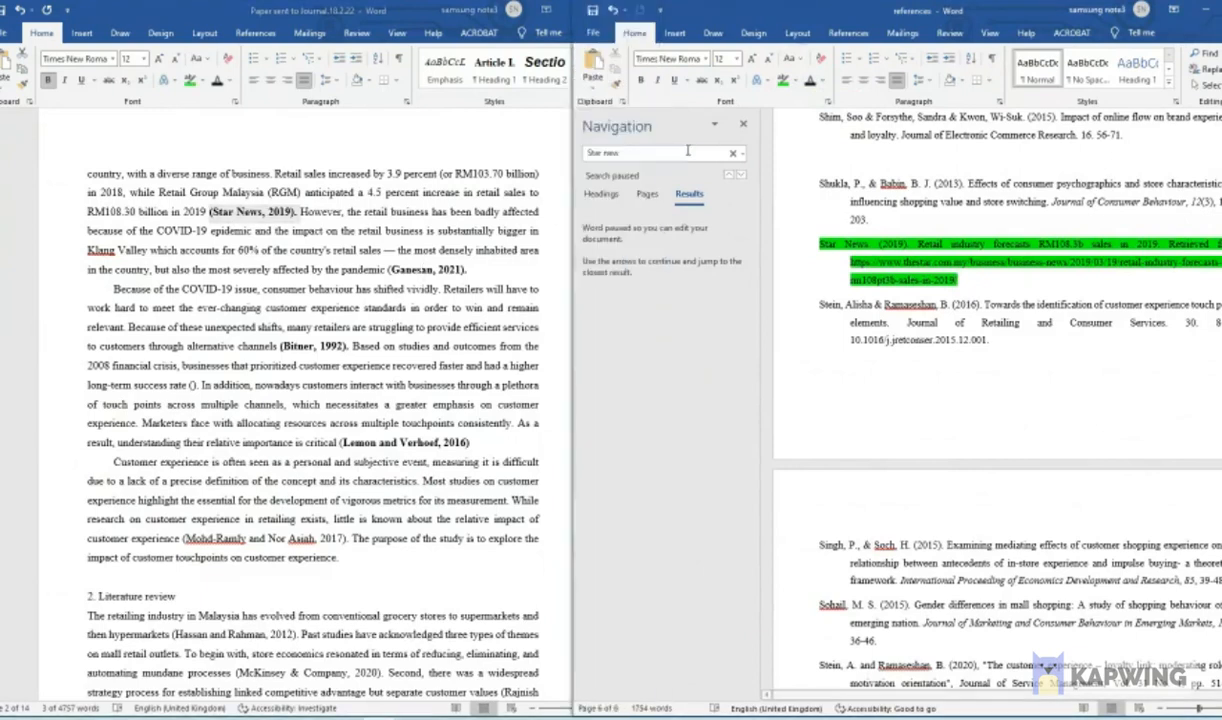
left_click(665, 153)
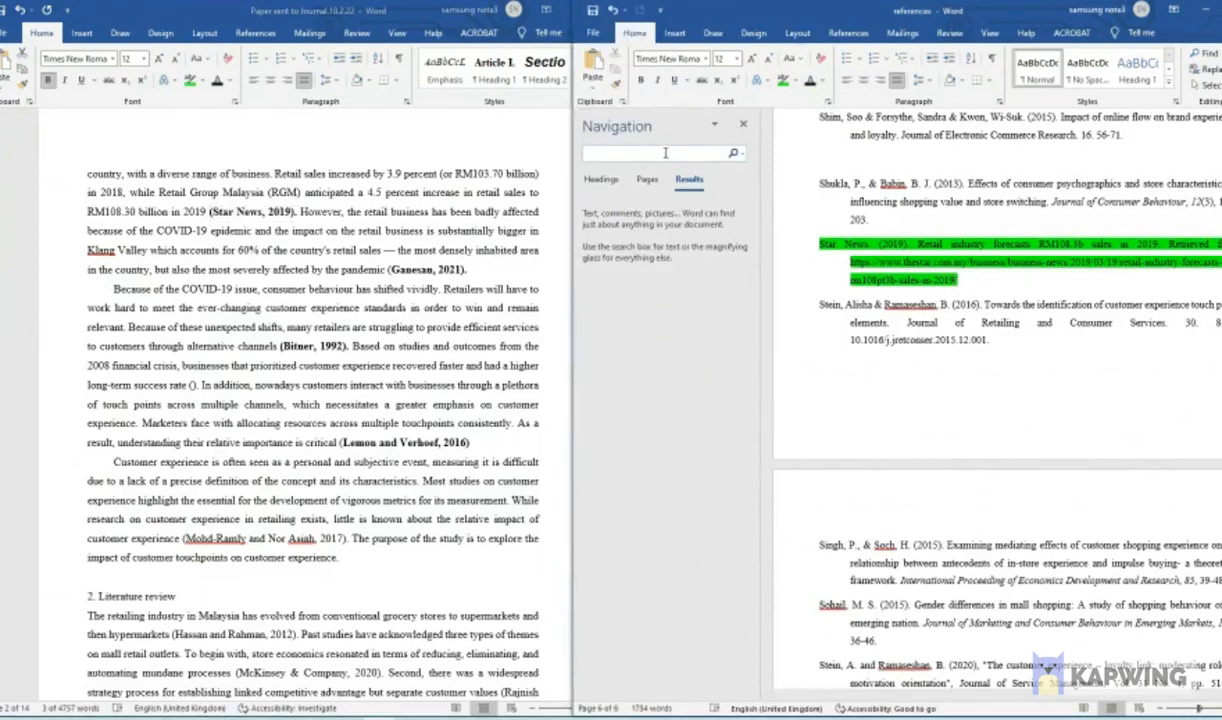
type("Ga")
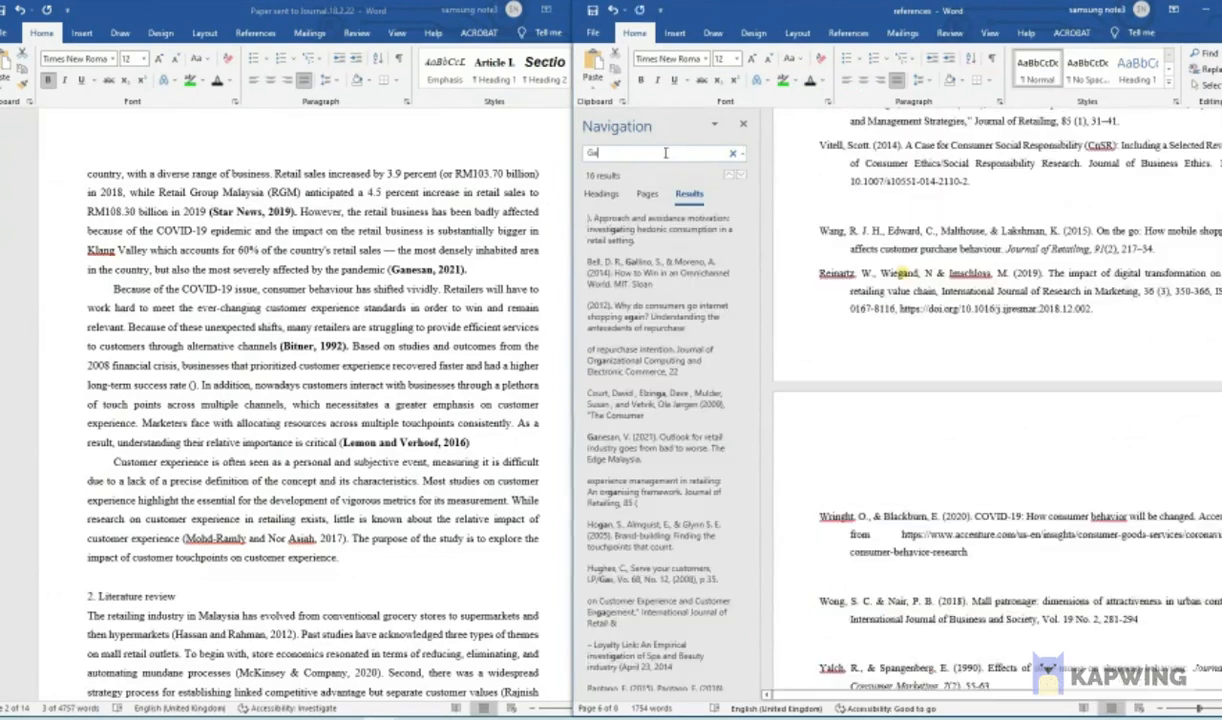
type("nesan")
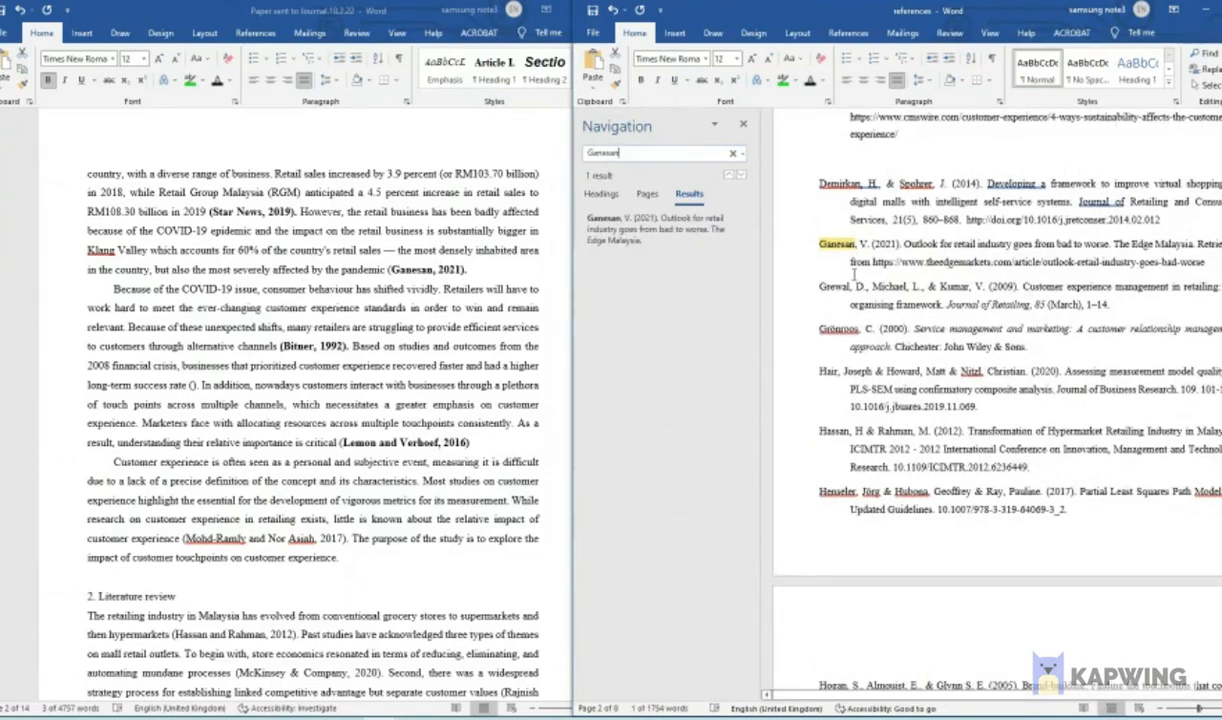
left_click_drag(815, 243, 1205, 262)
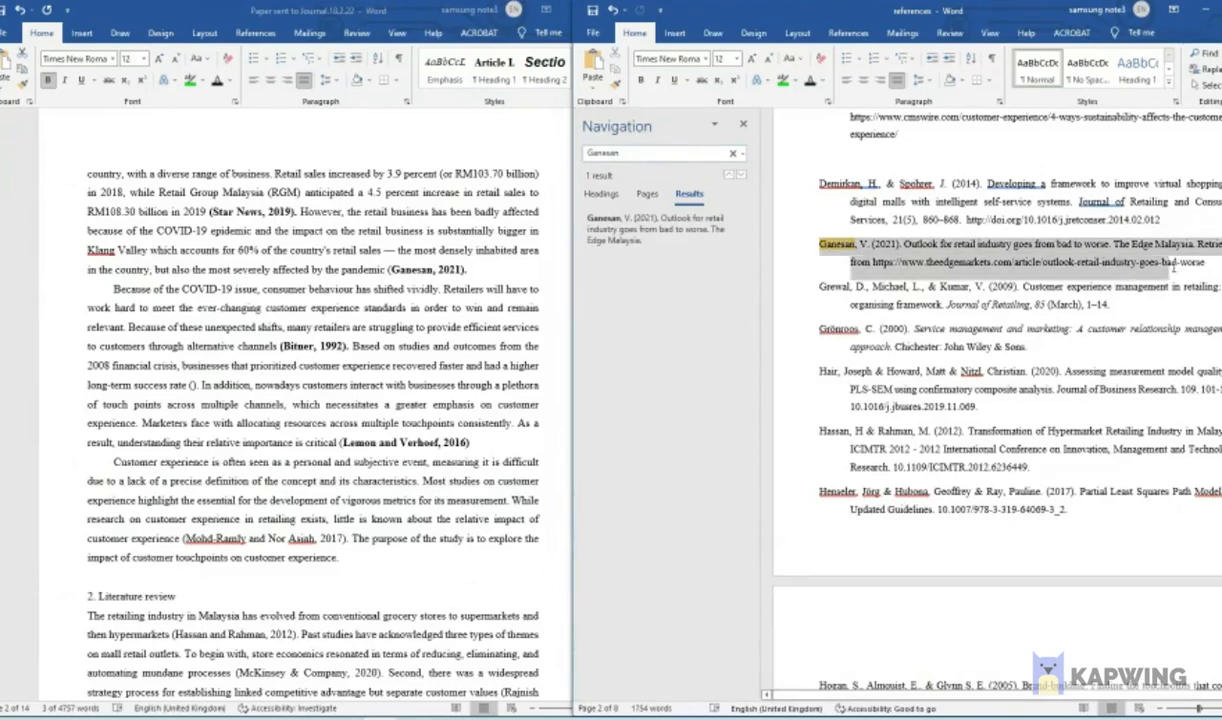
left_click(786, 87)
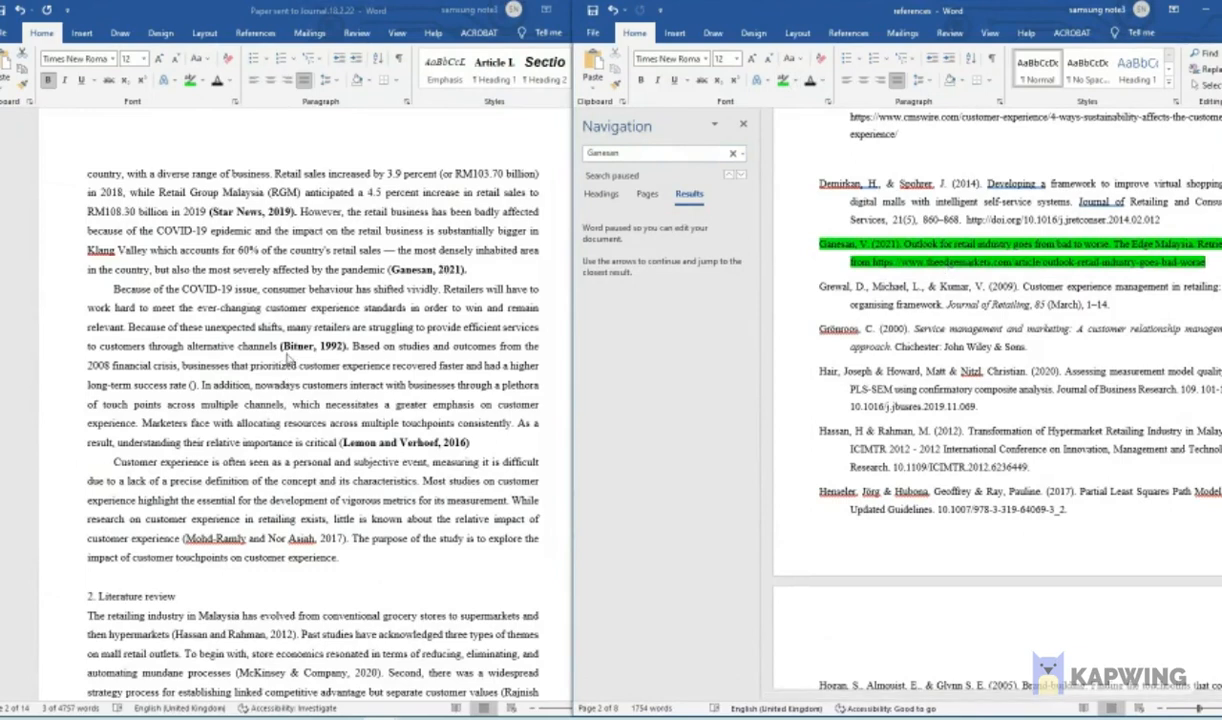
- Search the references document for the author surname of the 1992 citation in the COVID-19 paragraph
left_click(285, 350)
left_click(283, 346)
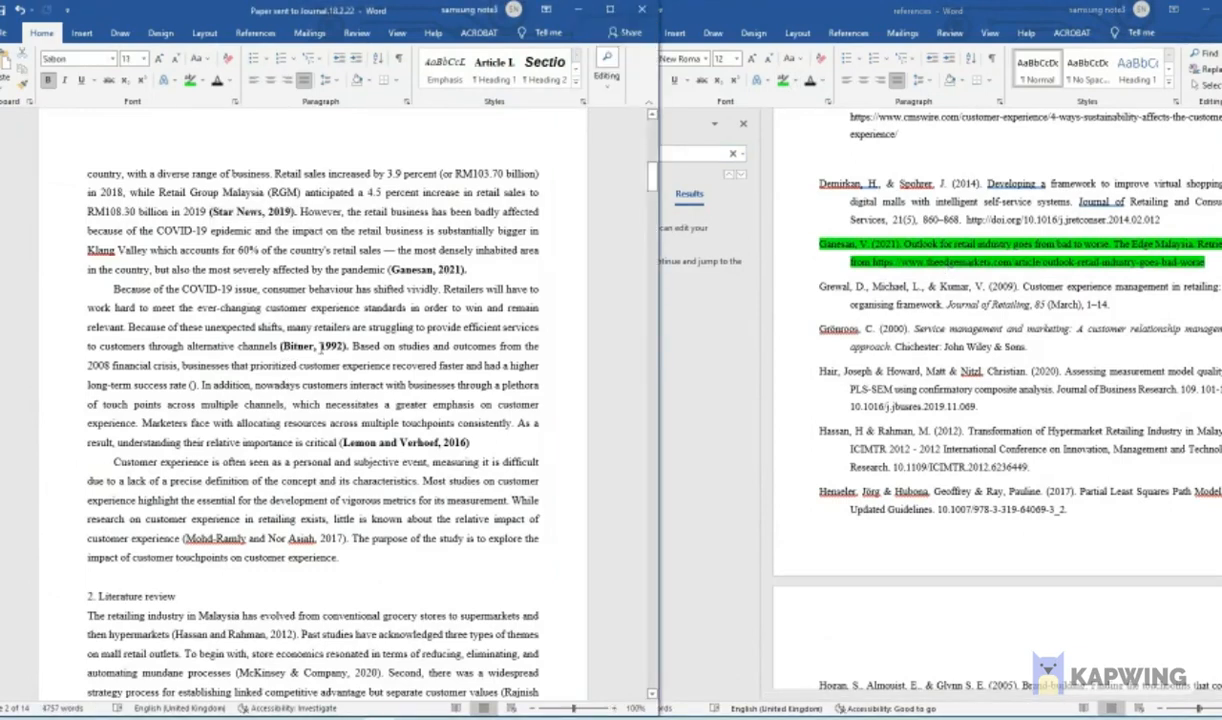
left_click(695, 320)
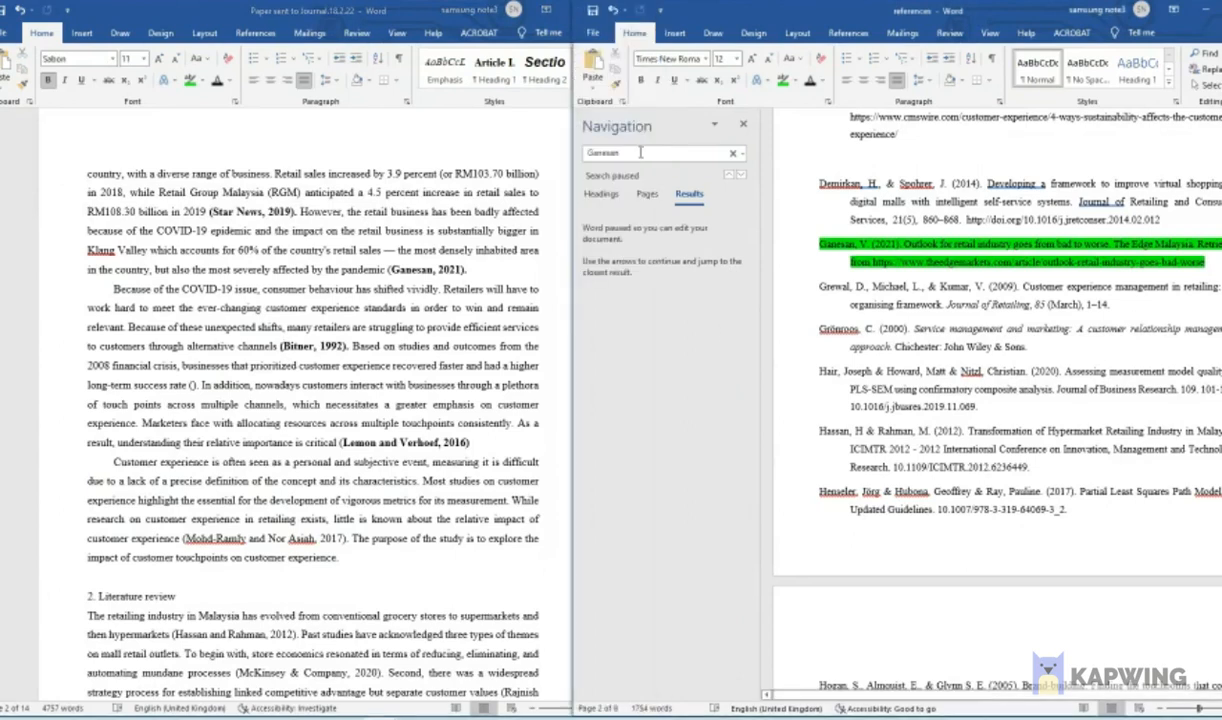
left_click_drag(590, 154, 618, 155)
type("Bn")
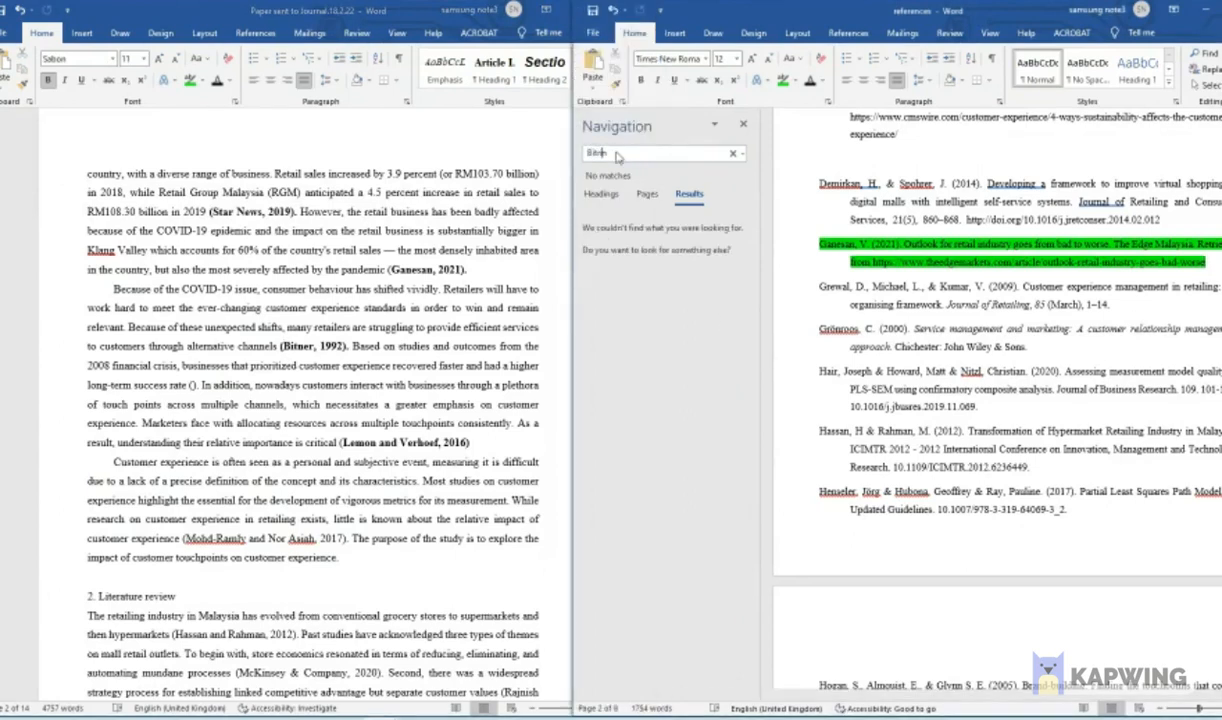
type("itner")
key("Delete")
- Copy the passage from "many retailers are struggling to provide efficient services" through its 1992 citation in the paper
left_click(315, 321)
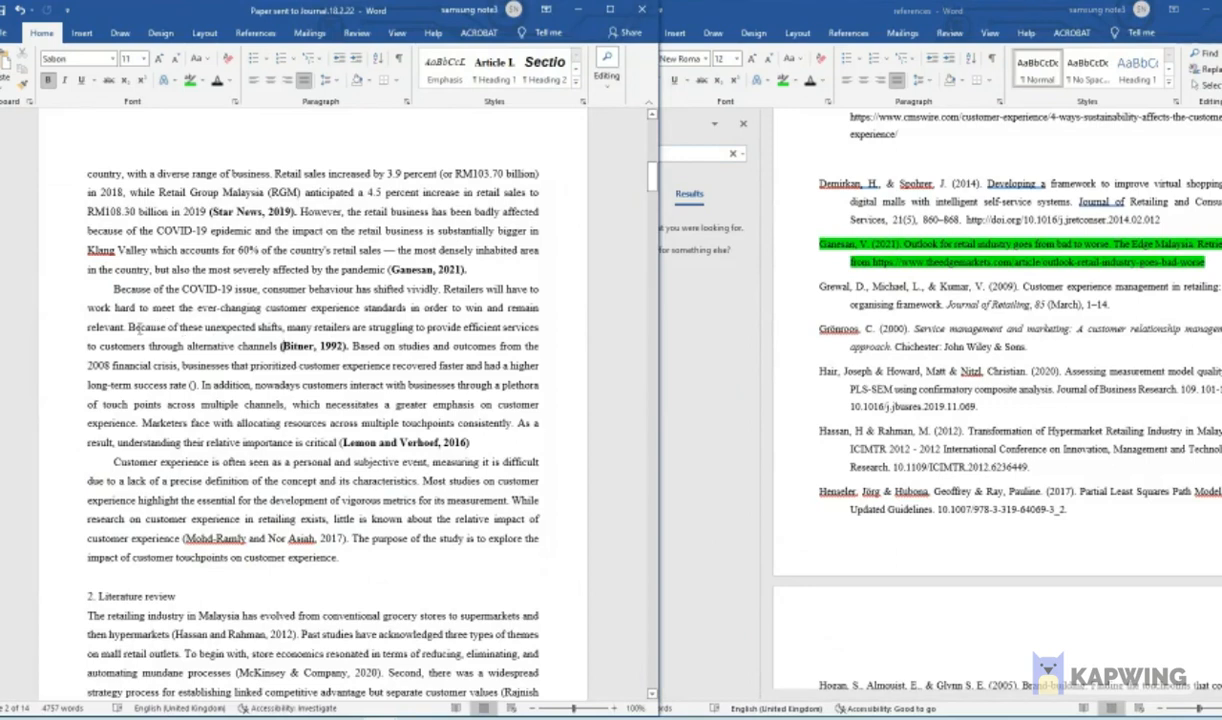
mouse_move(287, 327)
left_mouse_down()
mouse_move(382, 327)
mouse_move(350, 346)
mouse_move(280, 345)
mouse_move(298, 343)
left_mouse_up()
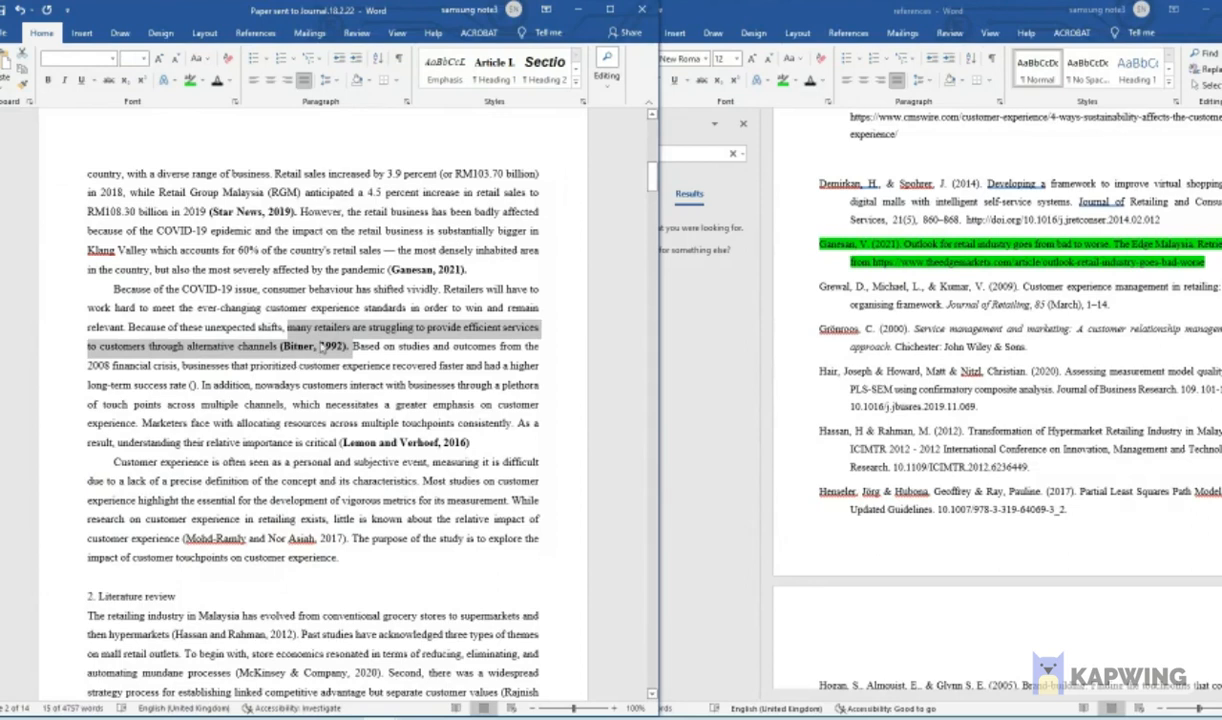
right_click(322, 348)
left_click(350, 369)
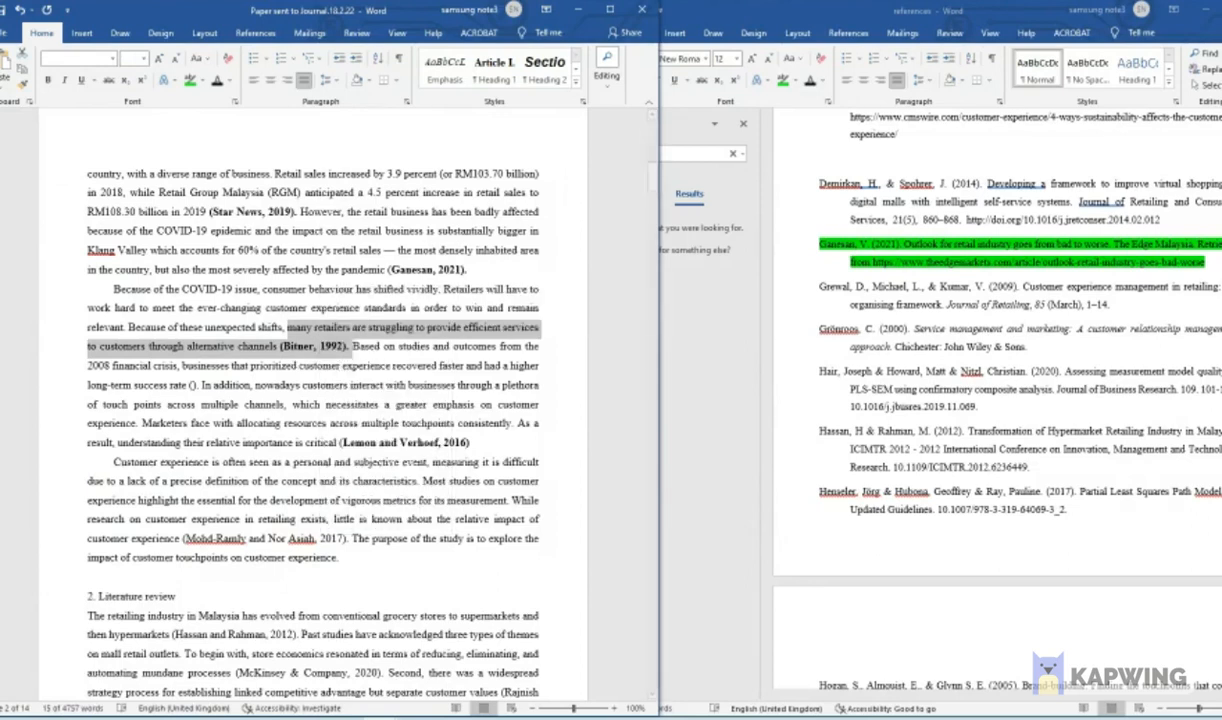
- Switch to the browser and examine the Google results for the physical store environments sentence with its 1992 citation
left_click_drag(0, 108, 377, 27)
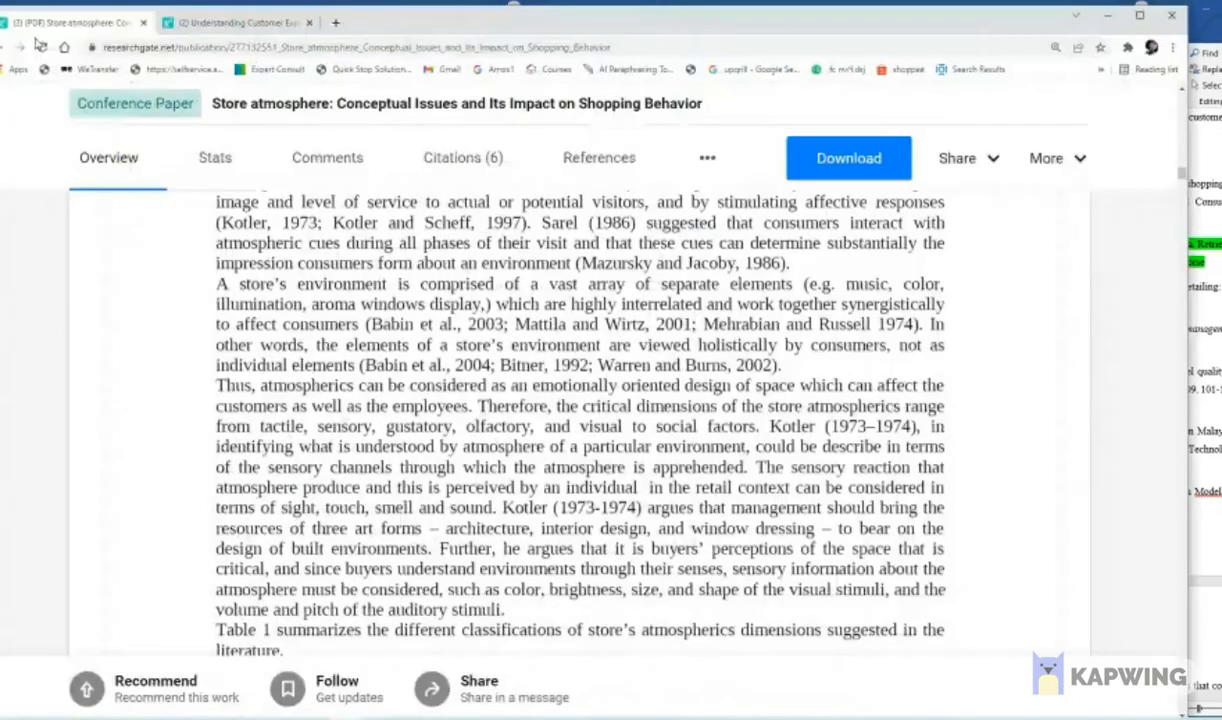
left_click(19, 47)
left_click_drag(110, 116, 518, 117)
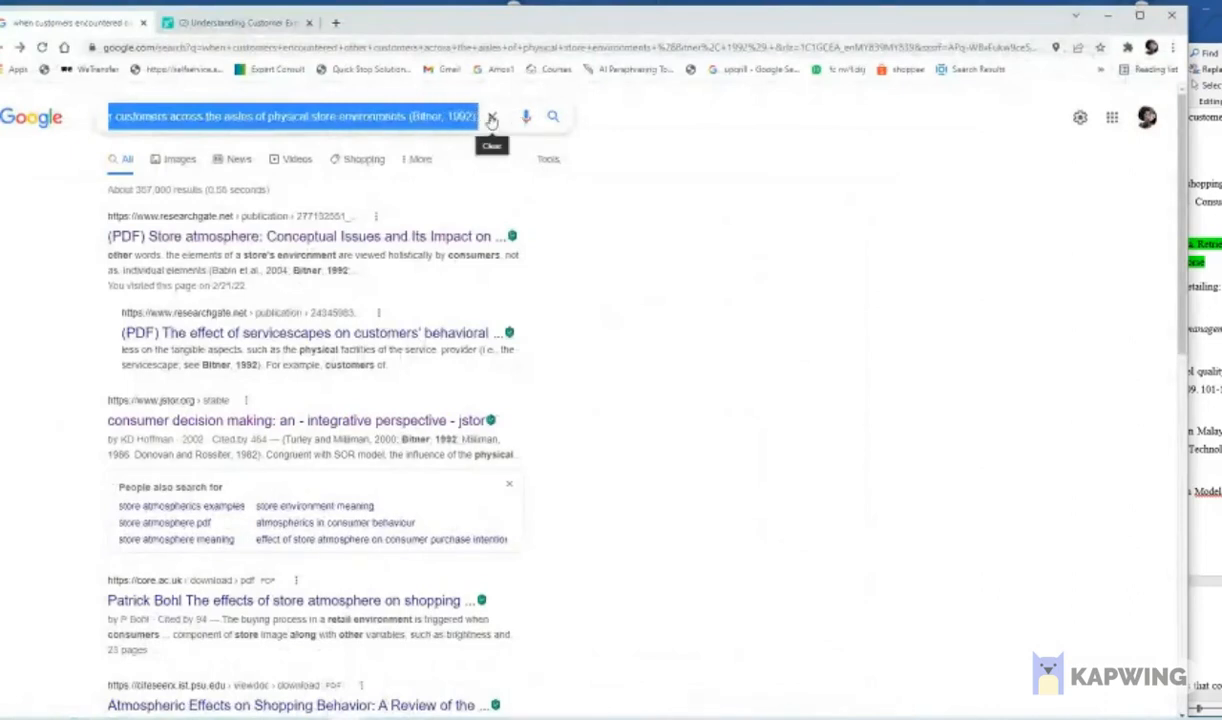
left_click(443, 116)
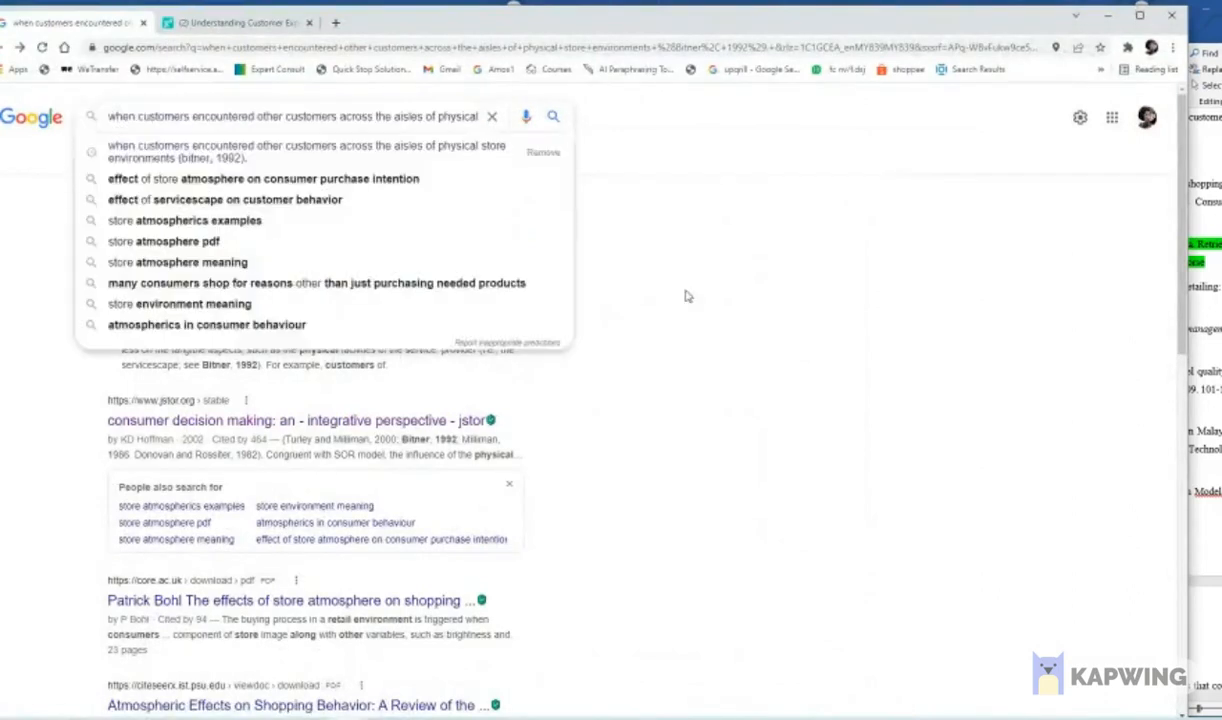
left_click(657, 284)
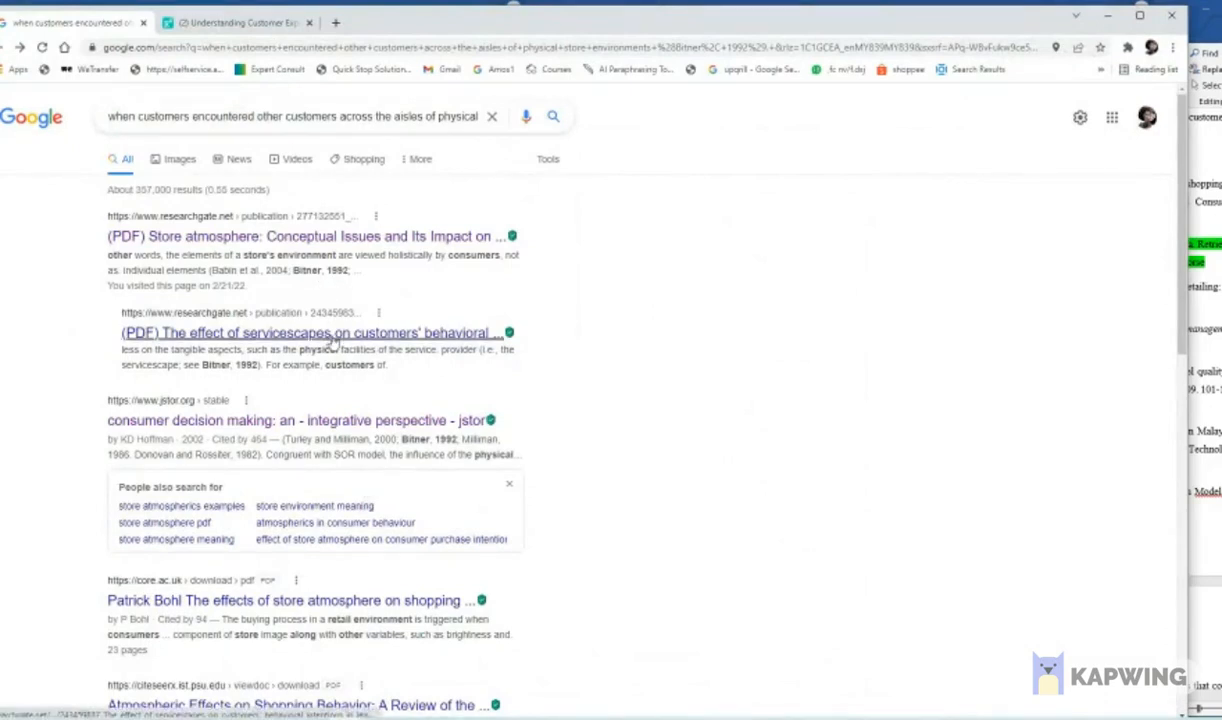
scroll(330, 337, "down", 1)
scroll(428, 415, "down", 3)
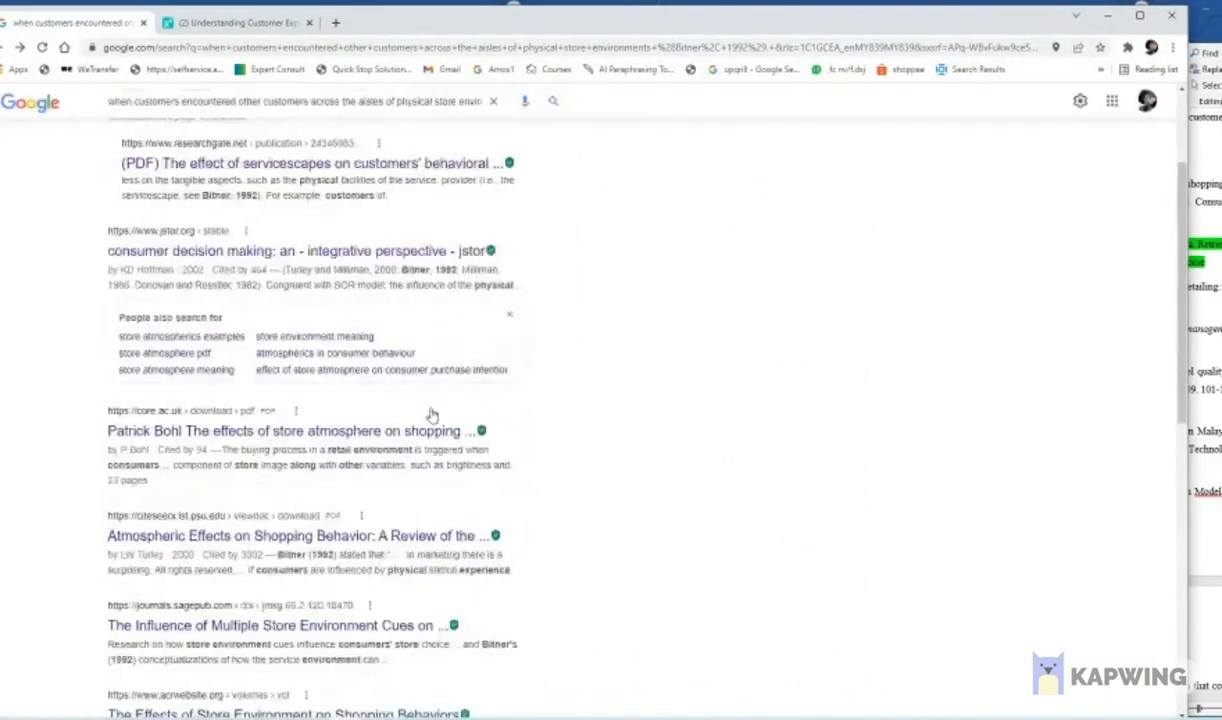
scroll(430, 420, "up", 4)
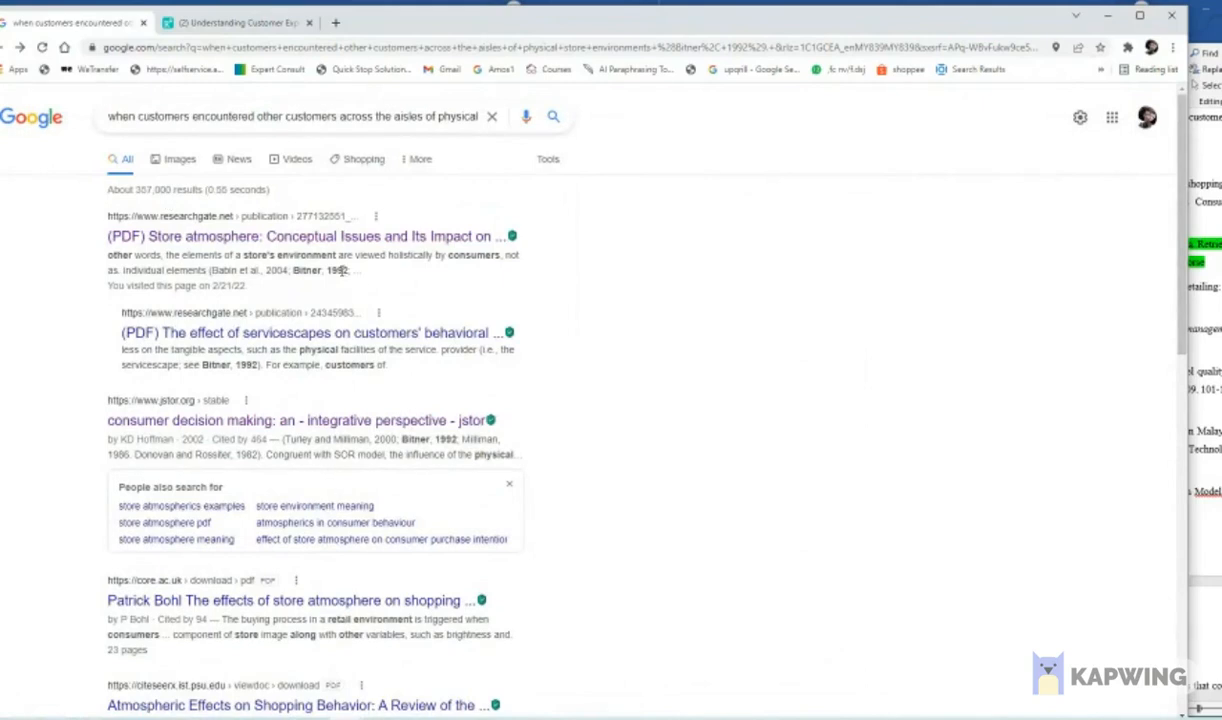
- Open the ResearchGate paper "Store atmosphere: Conceptual Issues and Its Impact on Shopping Behavior" and locate the 1992 servicescapes source in its reference list
left_click(19, 47)
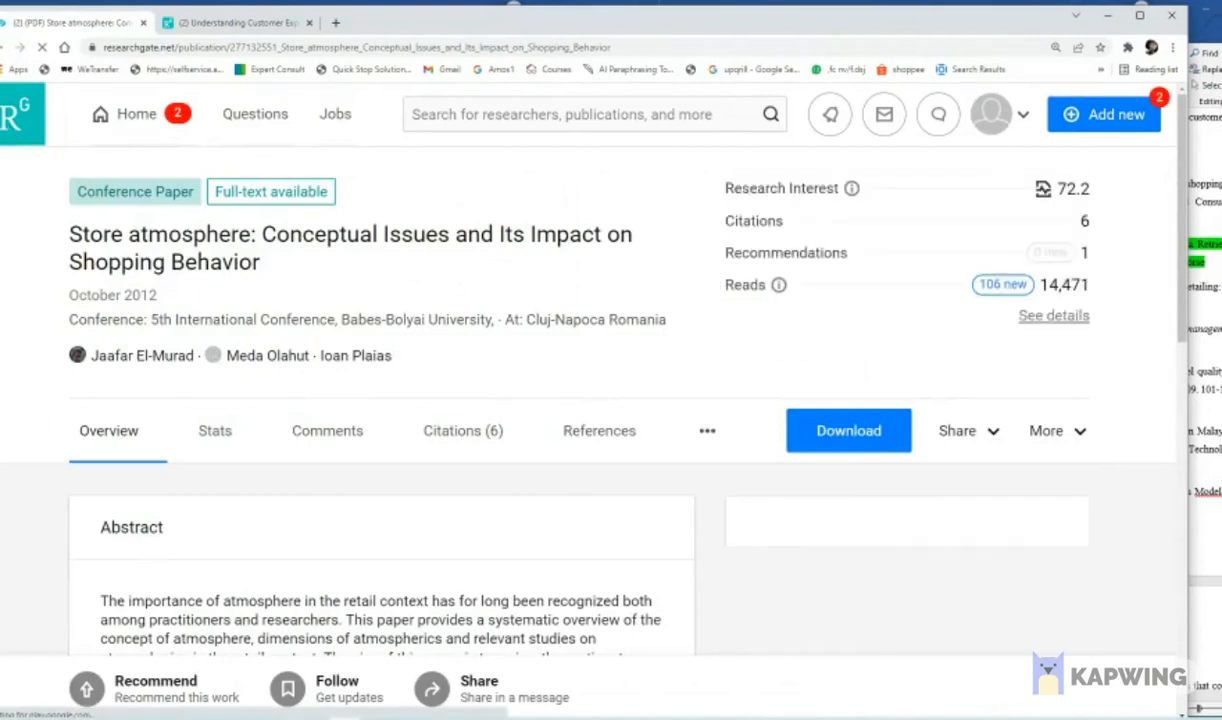
scroll(196, 431, "down", 20)
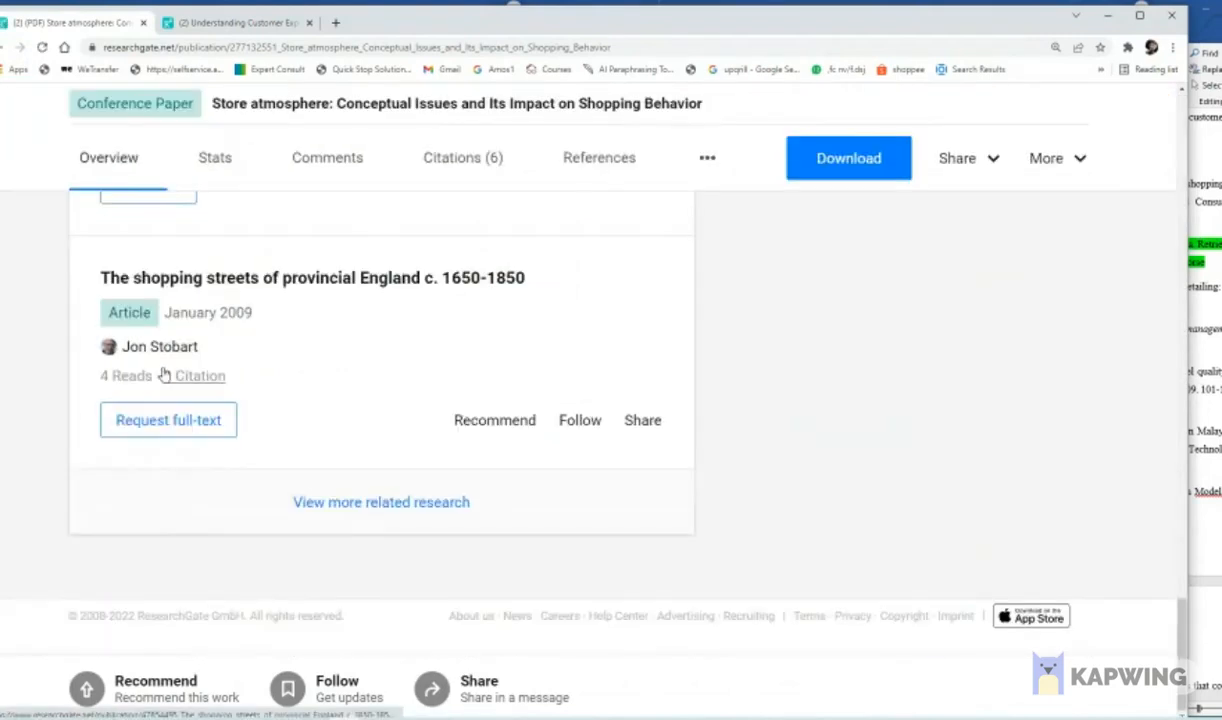
scroll(568, 442, "up", 15)
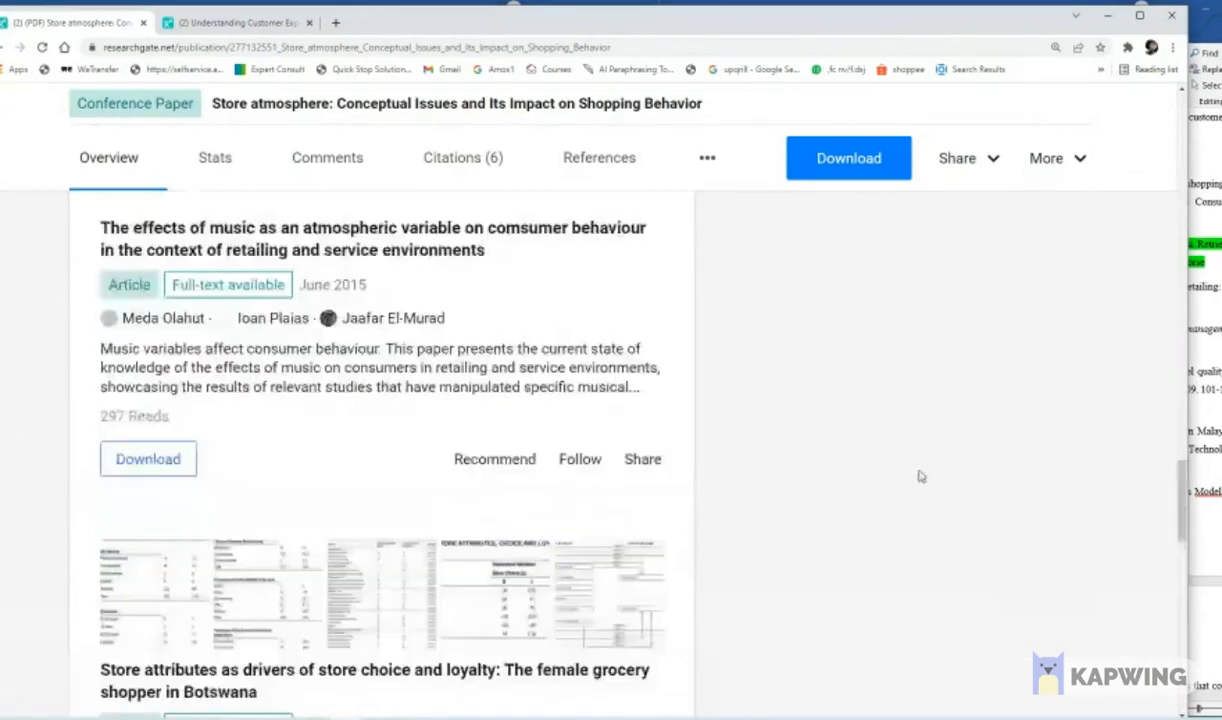
scroll(925, 472, "up", 8)
scroll(700, 460, "down", 4)
left_click(619, 452)
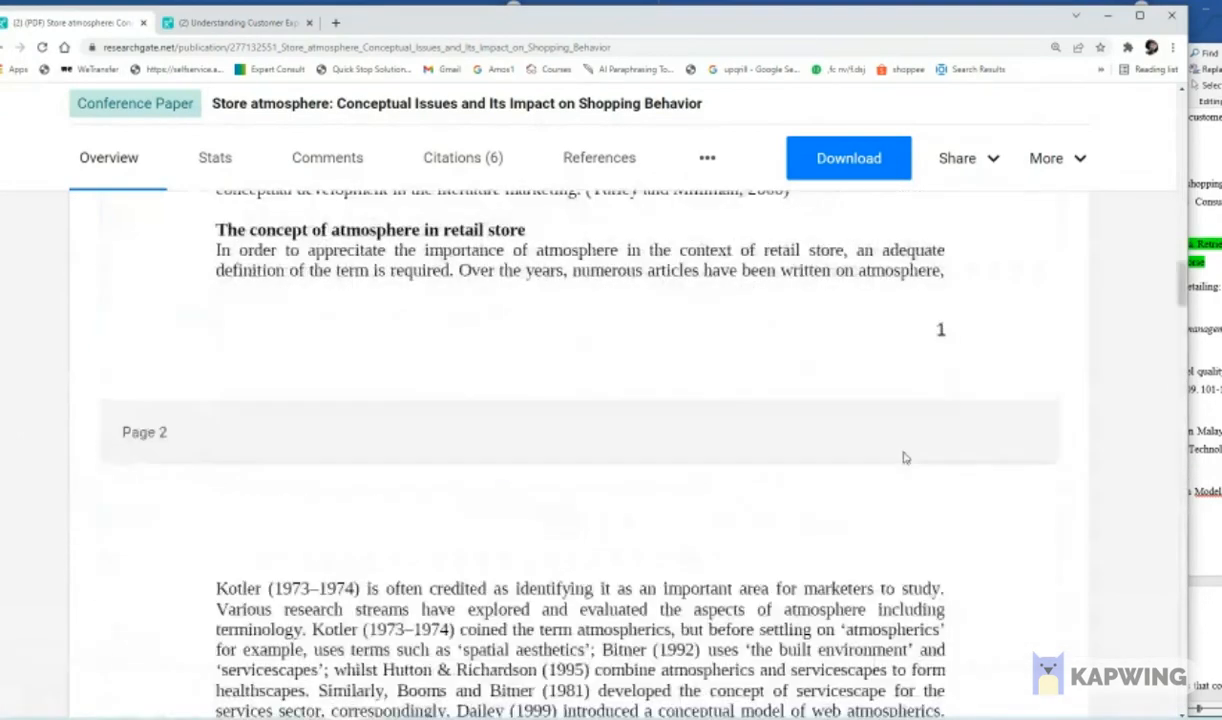
left_click_drag(1185, 287, 1181, 628)
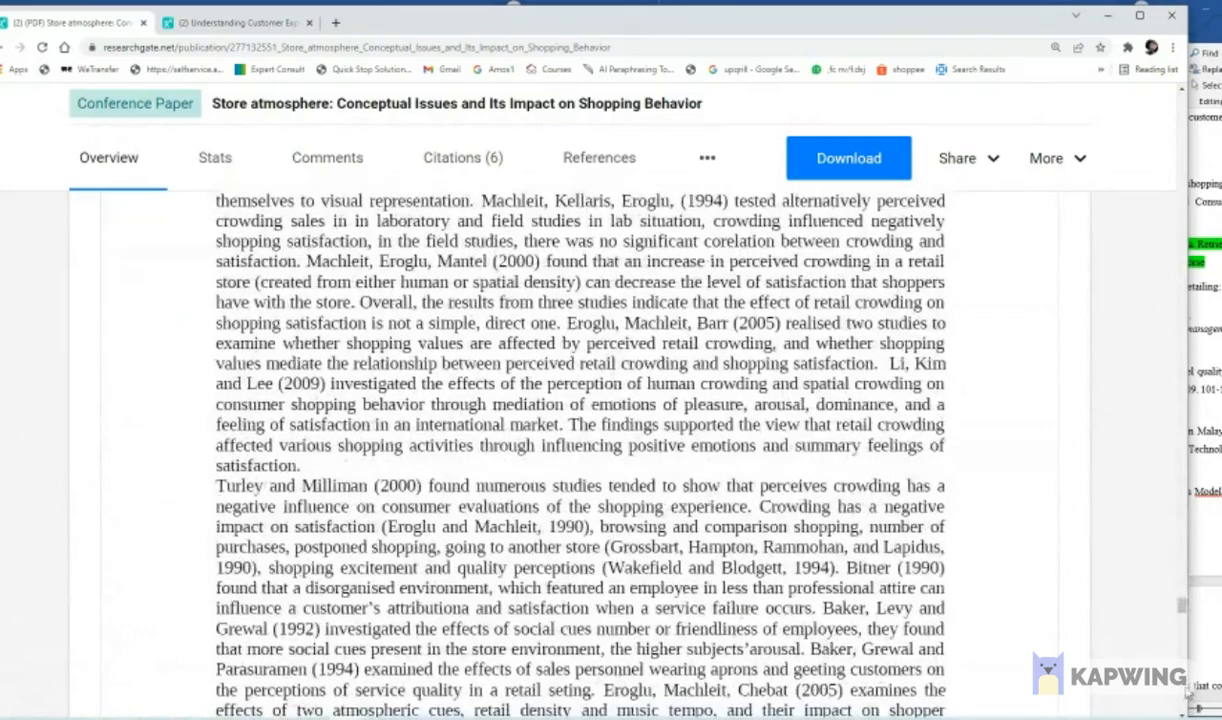
scroll(1186, 692, "down", 20)
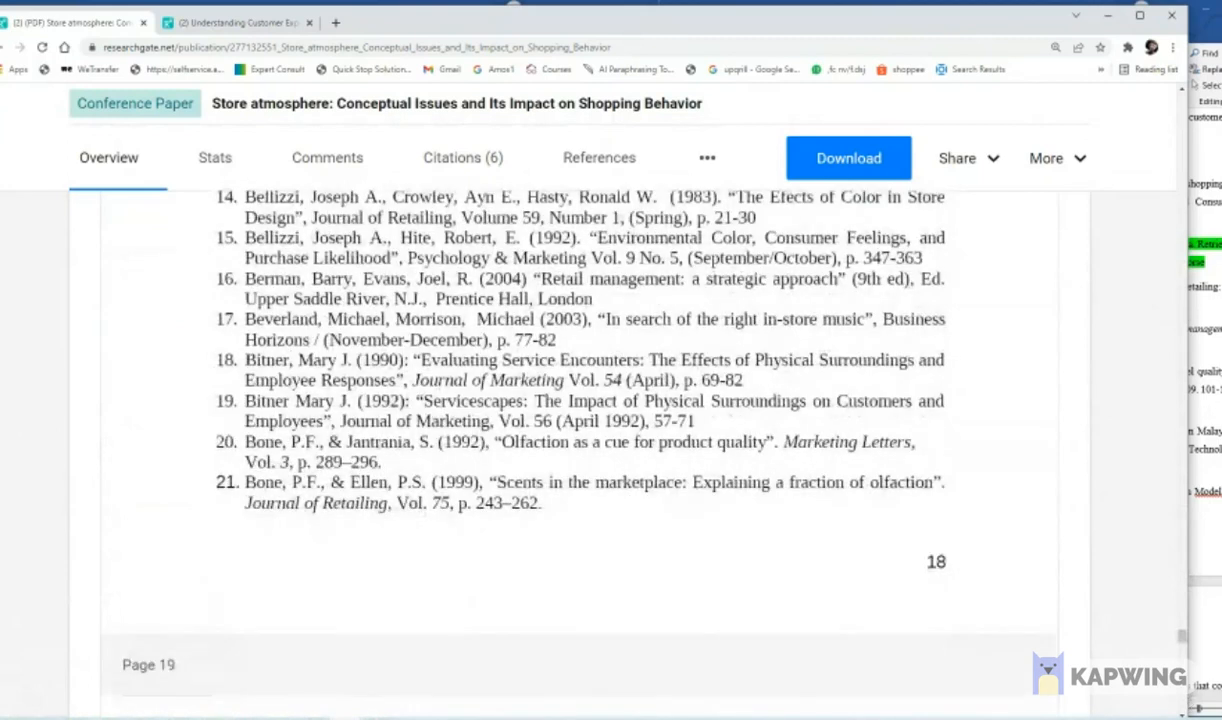
- Copy the full text of reference 19, the 1992 "Servicescapes" article in the Journal of Marketing
left_click_drag(244, 400, 693, 421)
right_click(633, 422)
left_click(657, 432)
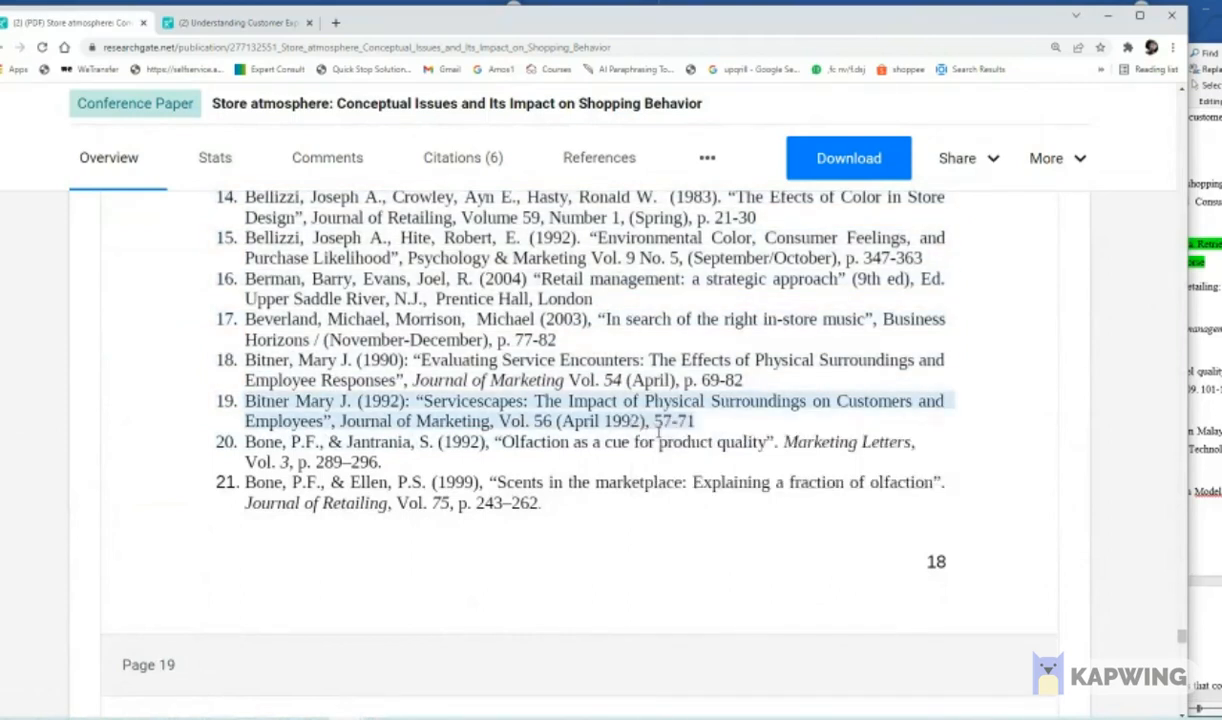
- Try to paste the copied 1992 "Servicescapes" reference with its source formatting into the blank line of the reference list, and undo the paste
left_click_drag(584, 27, 0, 91)
scroll(887, 347, "up", 10)
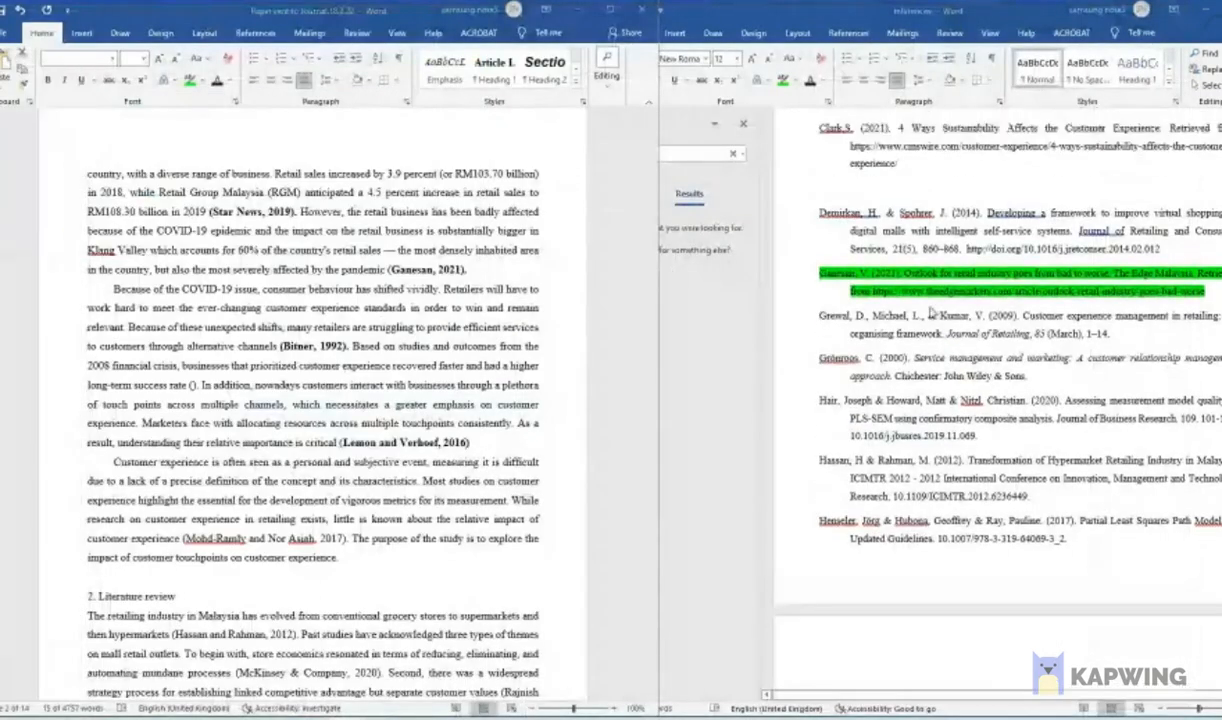
scroll(888, 347, "up", 2)
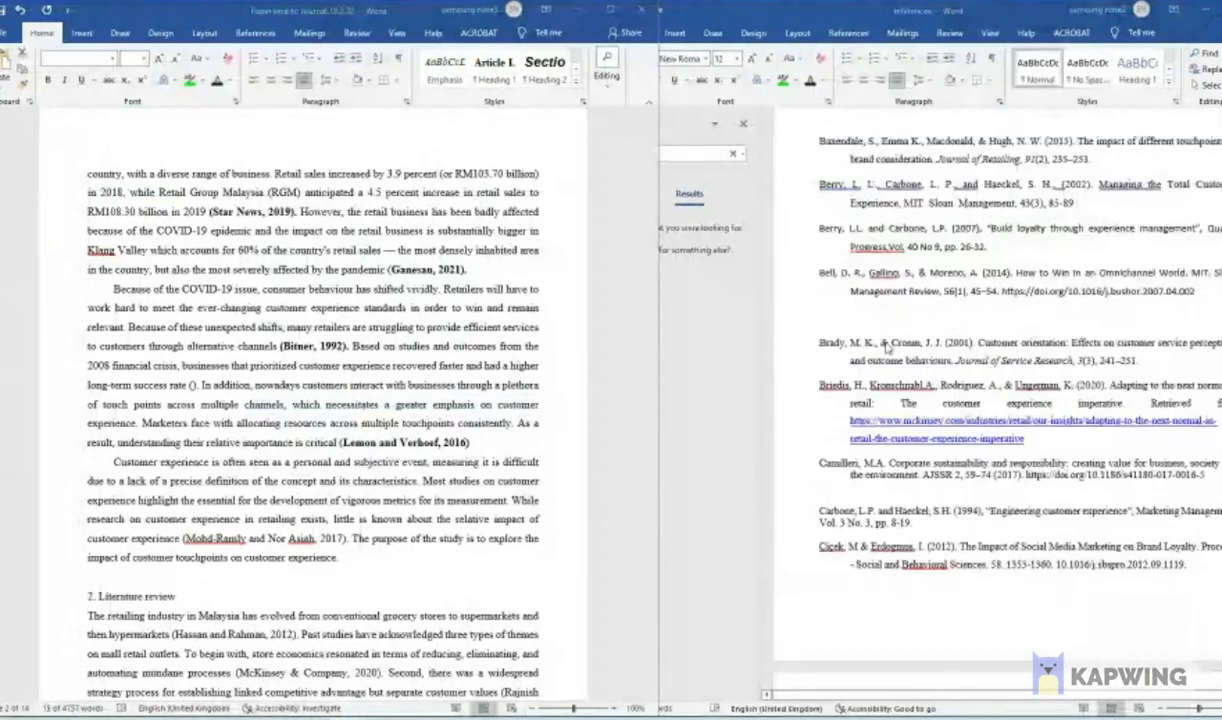
left_click(826, 318)
right_click(827, 318)
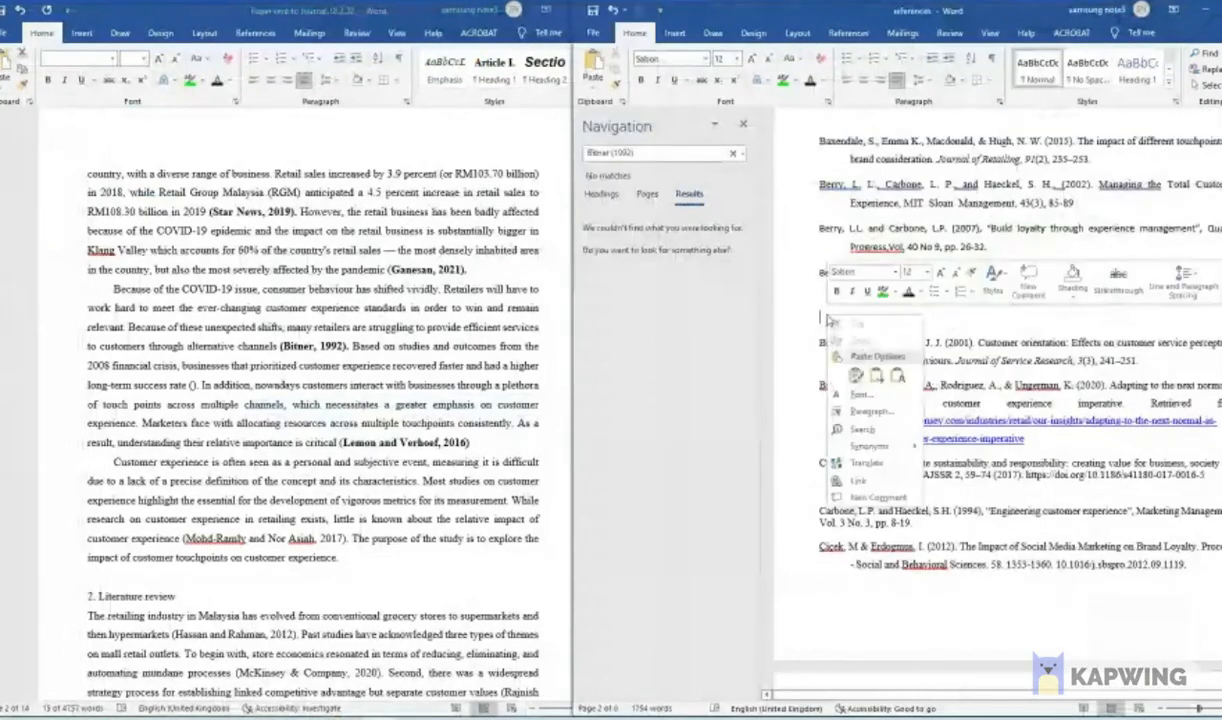
left_click(855, 375)
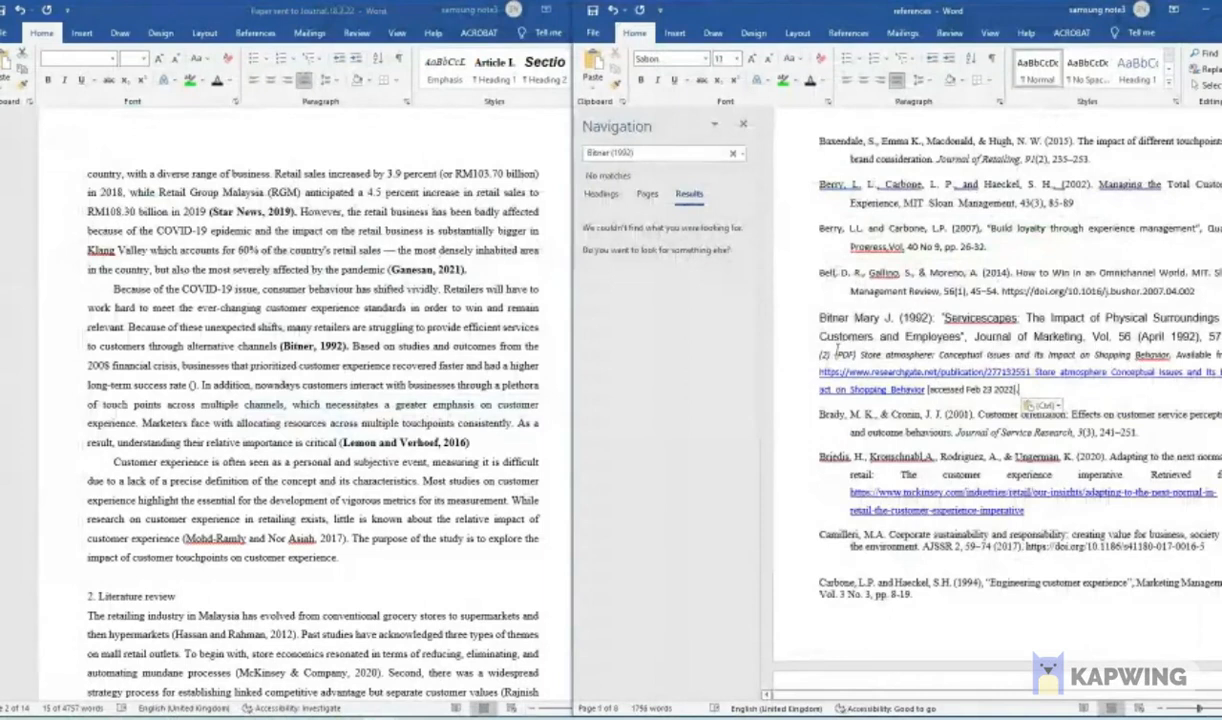
triple_click(1020, 389)
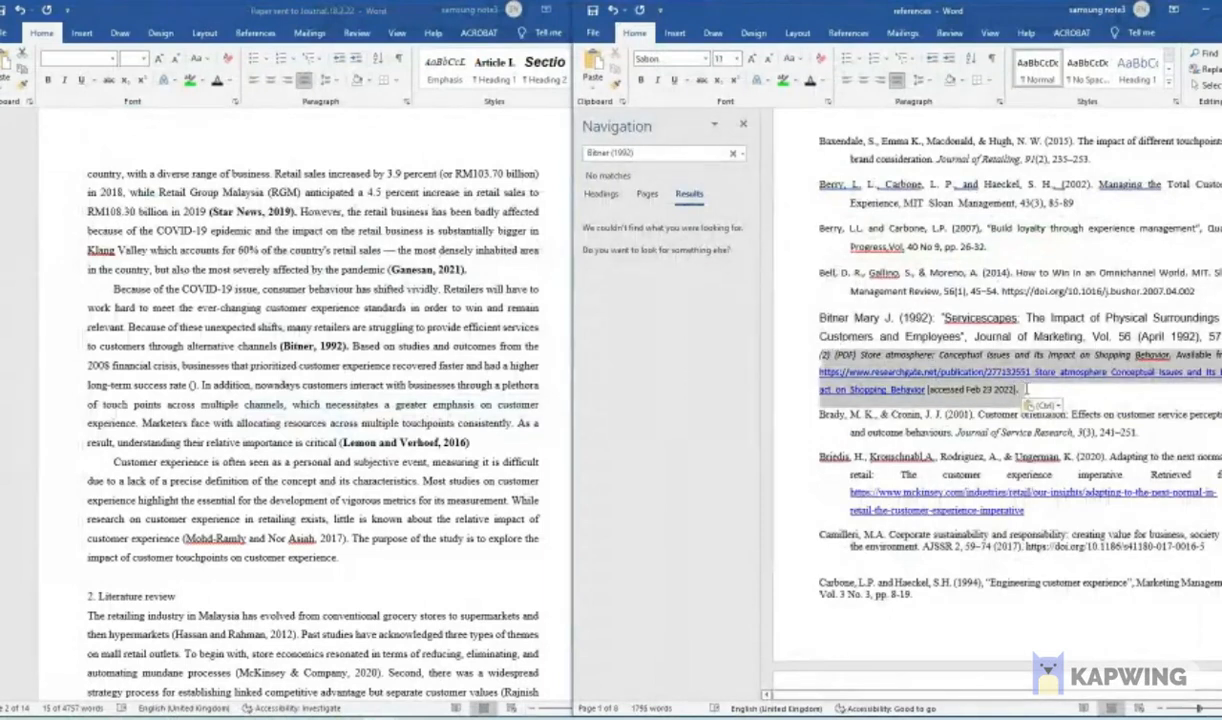
left_click(612, 11)
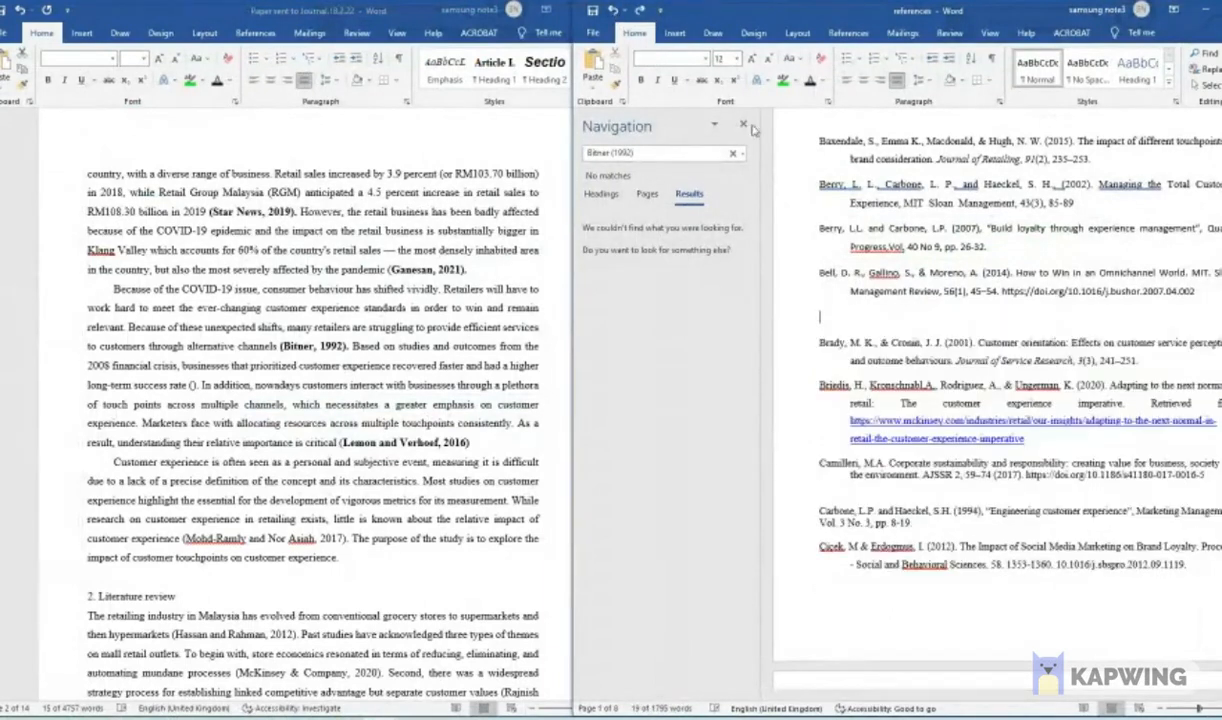
- Paste the 1992 "Servicescapes" reference as plain text below the "How to Win in an Omnichannel World" entry and delete the appended ResearchGate source note
right_click(795, 303)
left_click(866, 360)
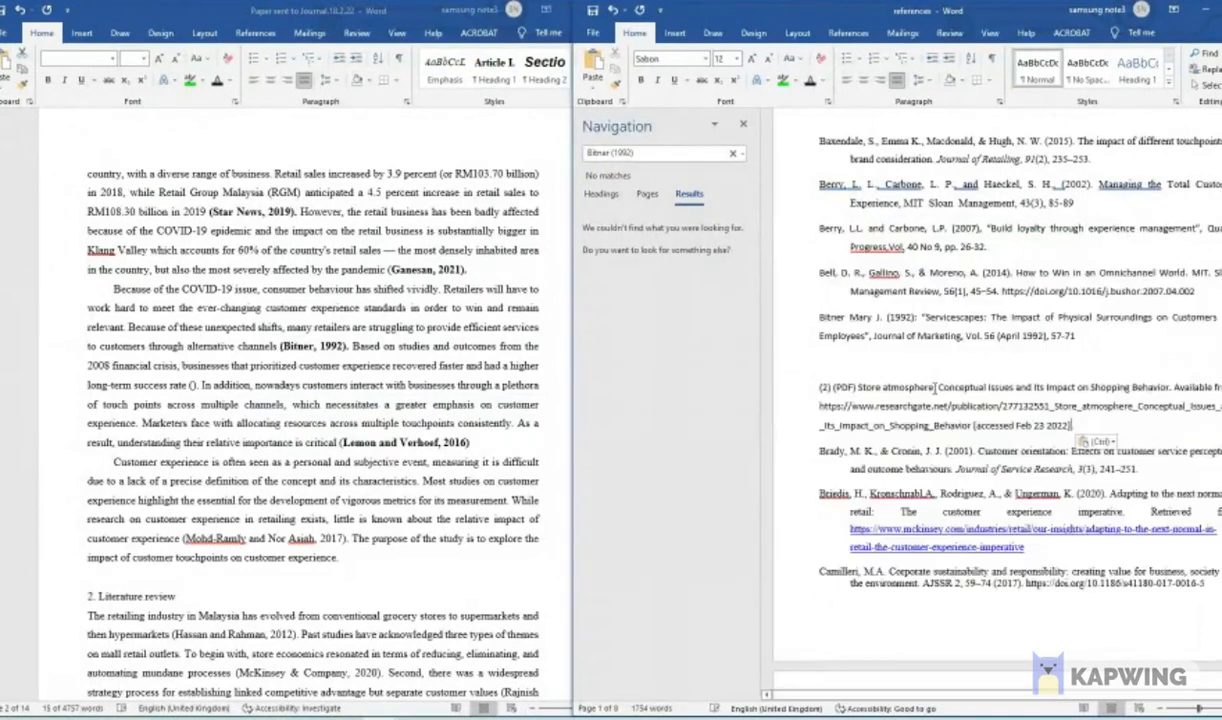
left_click_drag(821, 316, 1107, 333)
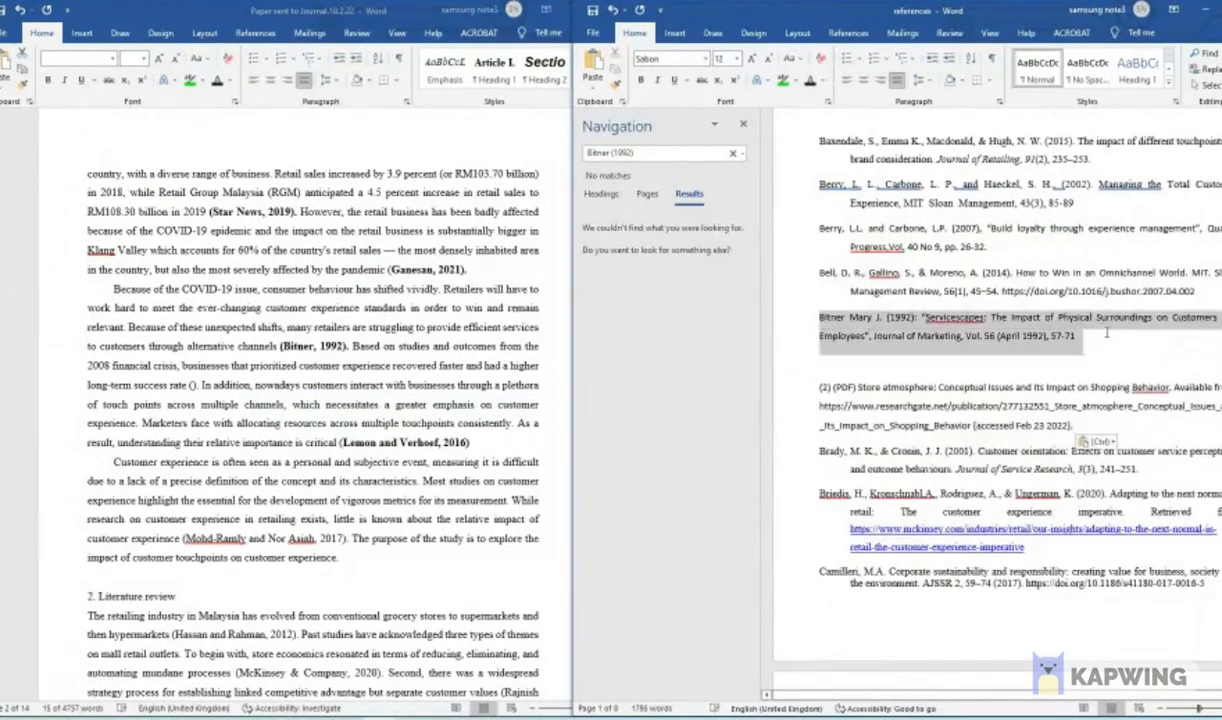
left_click(1071, 341)
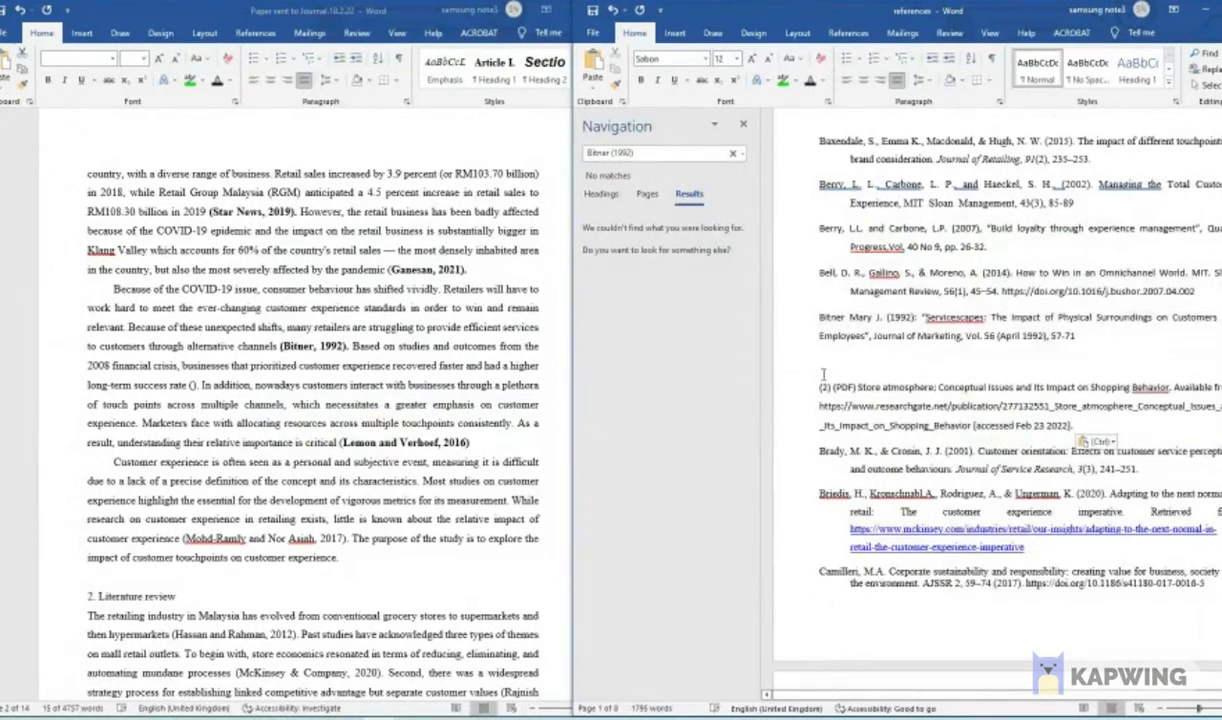
left_click_drag(824, 386, 1080, 426)
key("BackSpace")
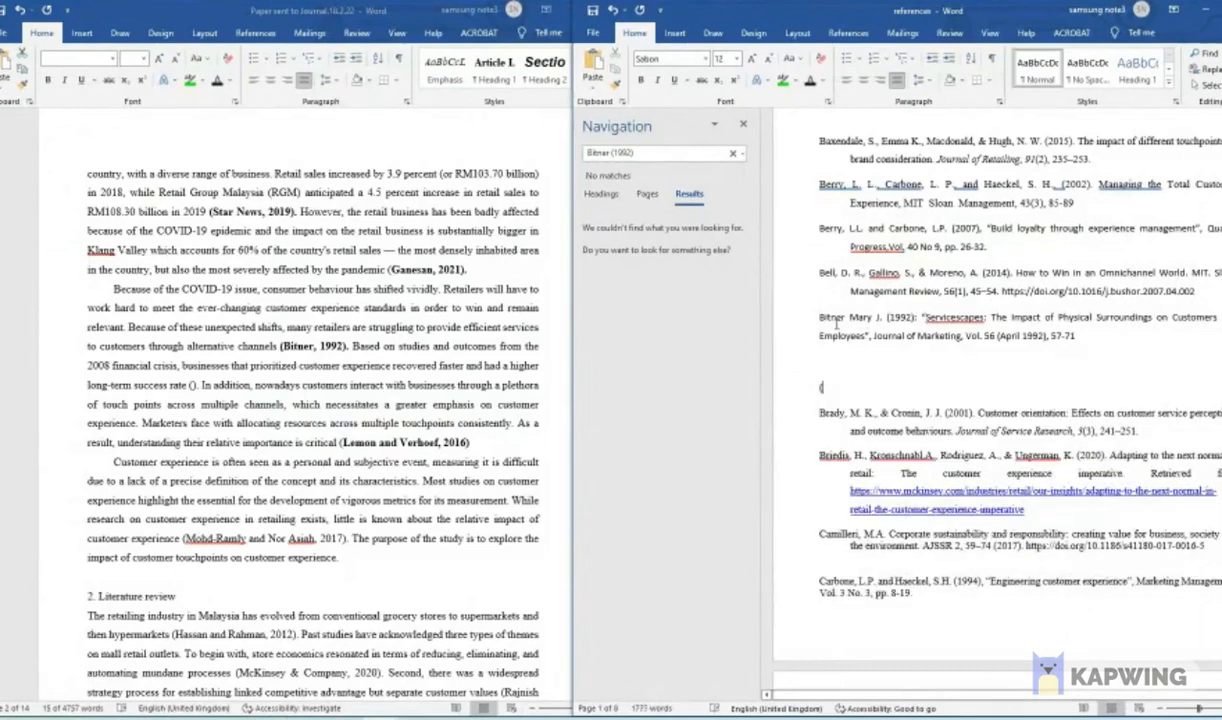
- Highlight the newly pasted 1992 "Servicescapes" reference in green
left_click_drag(822, 318, 1100, 338)
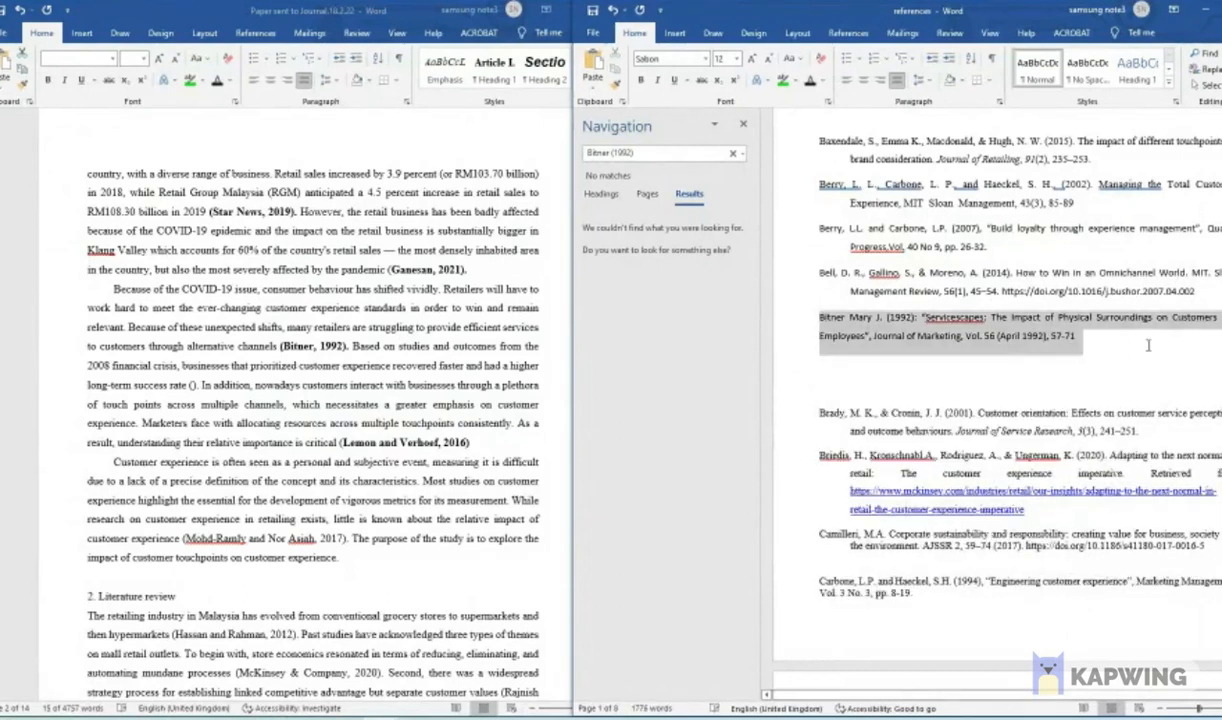
left_click(783, 81)
left_click(1020, 400)
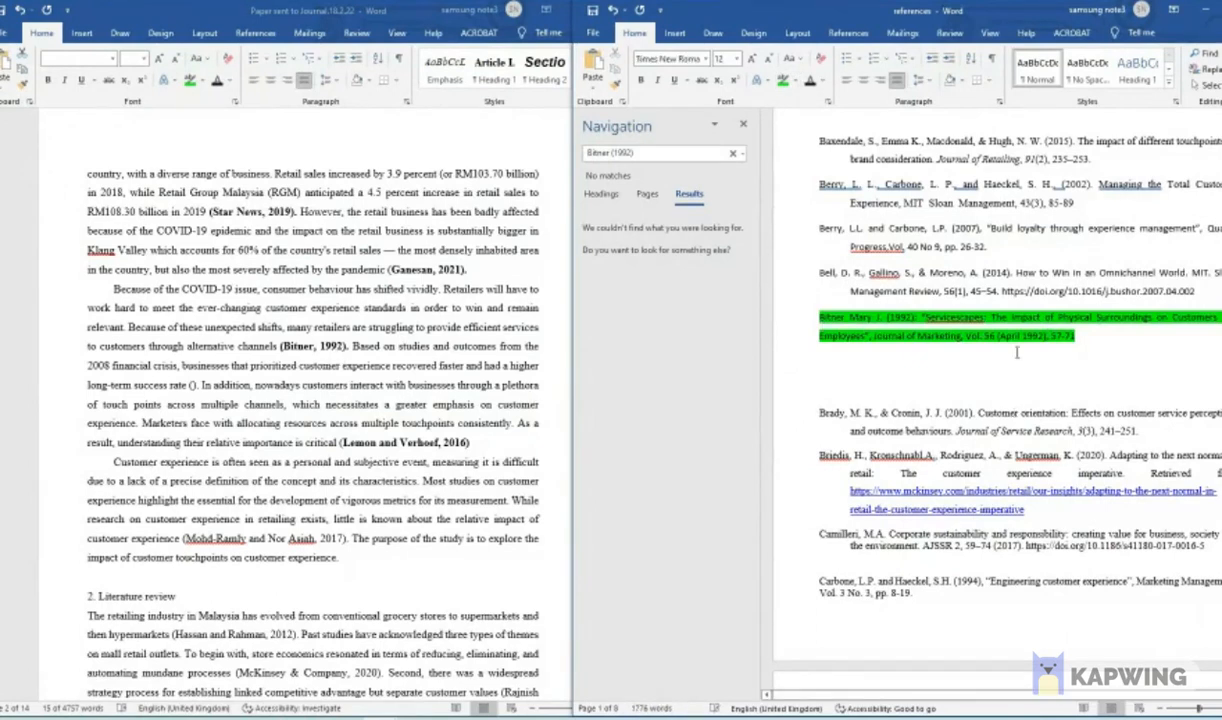
scroll(1017, 413, "down", 10)
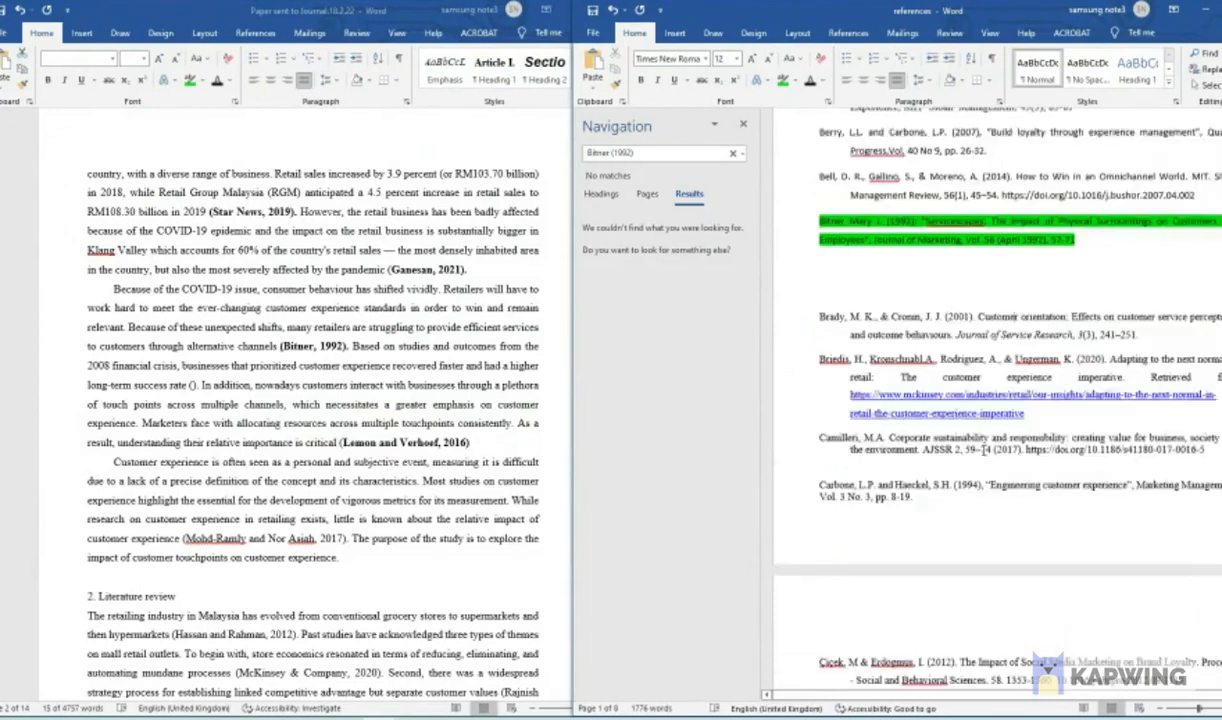
scroll(1012, 524, "up", 10)
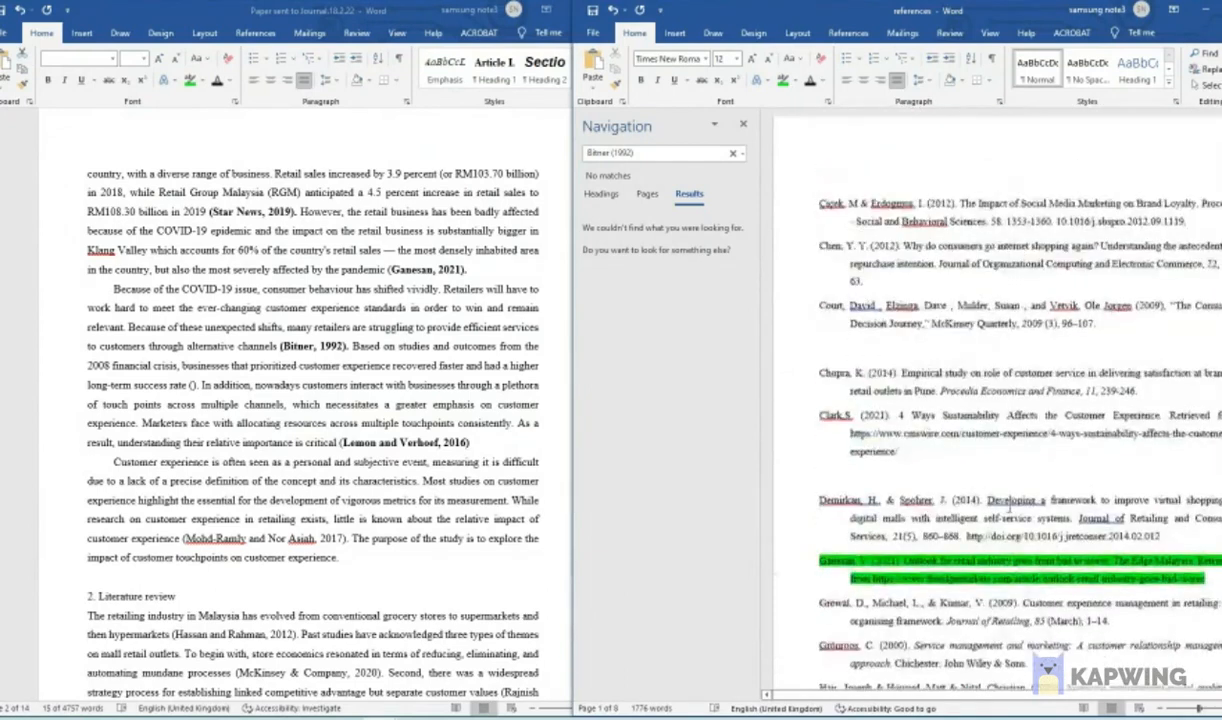
scroll(1007, 508, "up", 1)
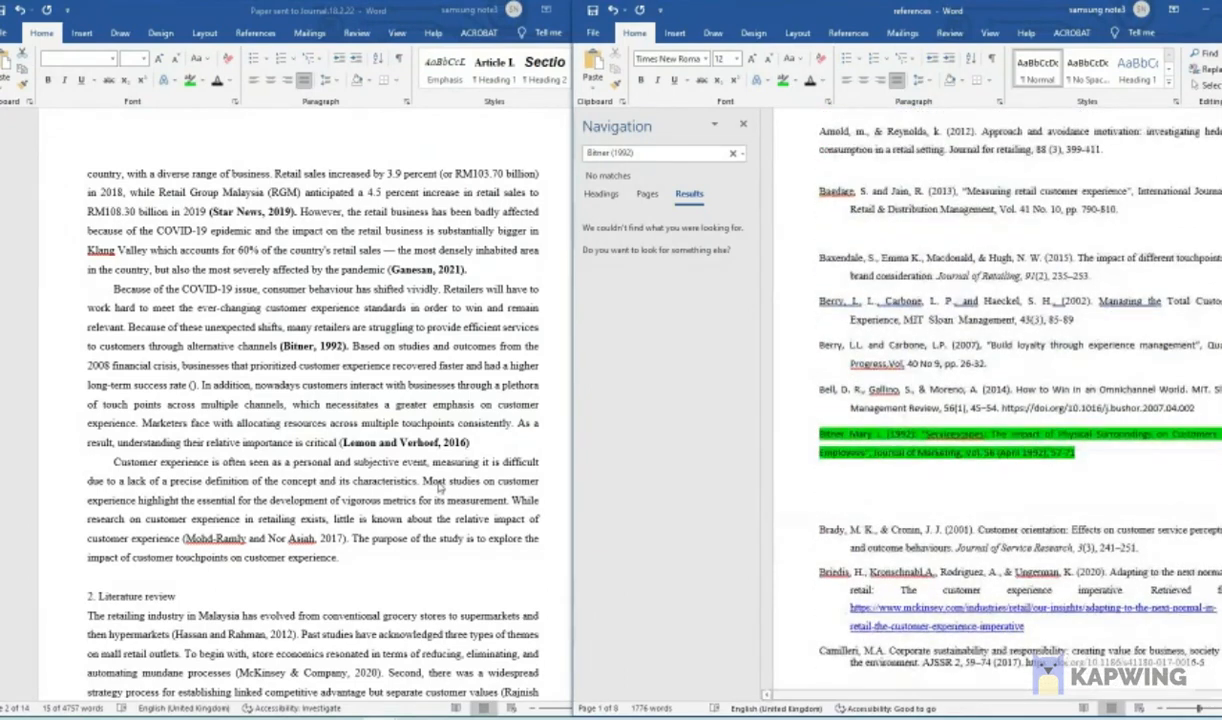
- Search the reference list for the two authors of the 2016 citation that ends the COVID-19 paragraph
left_click(350, 445)
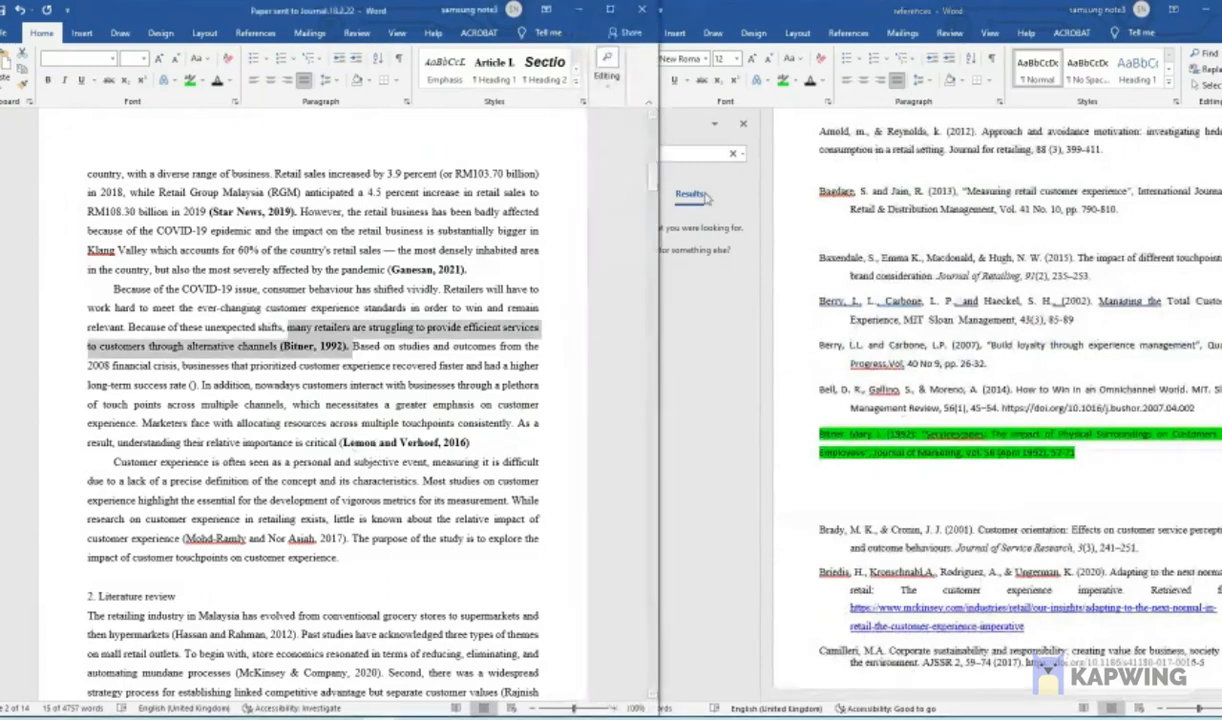
left_click(675, 155)
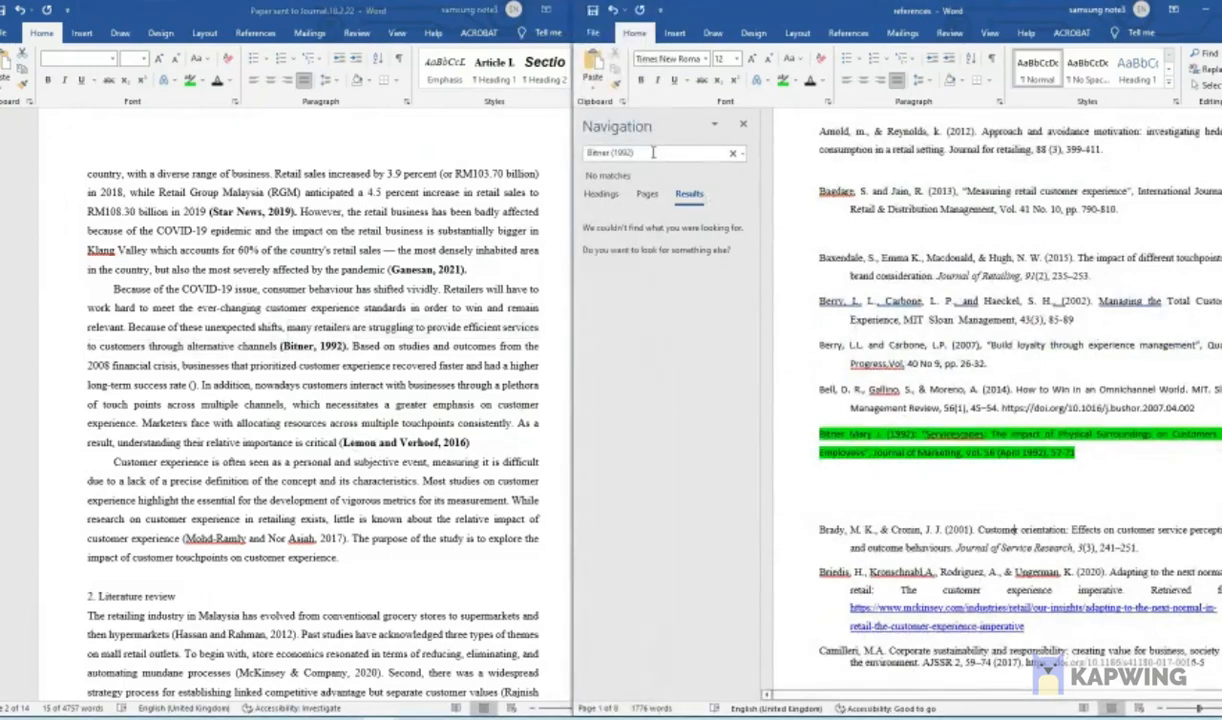
left_click(670, 152)
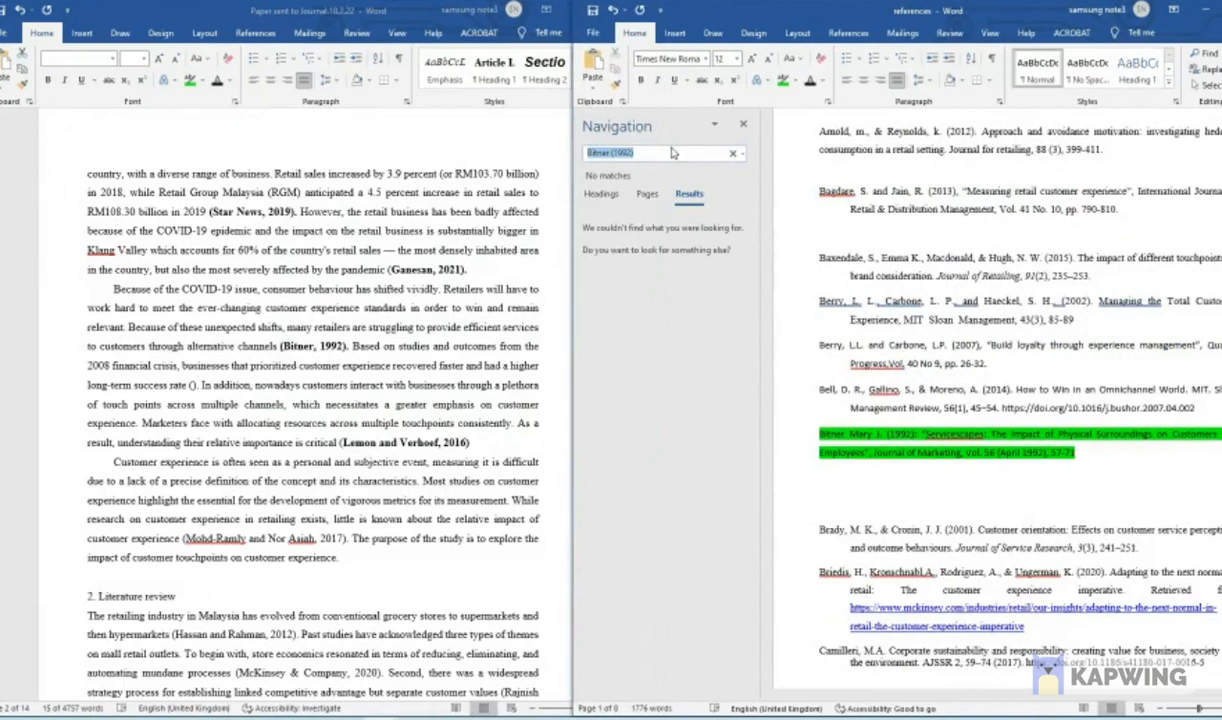
type("Lemon")
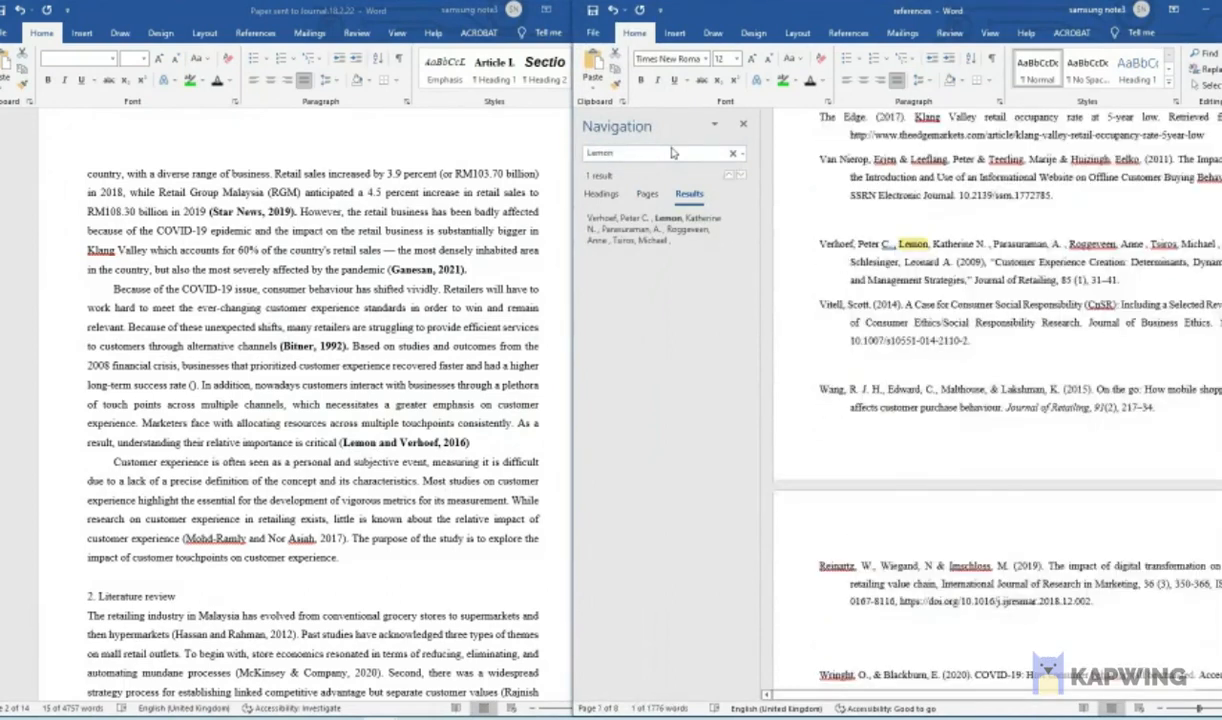
type(" and Verhoef")
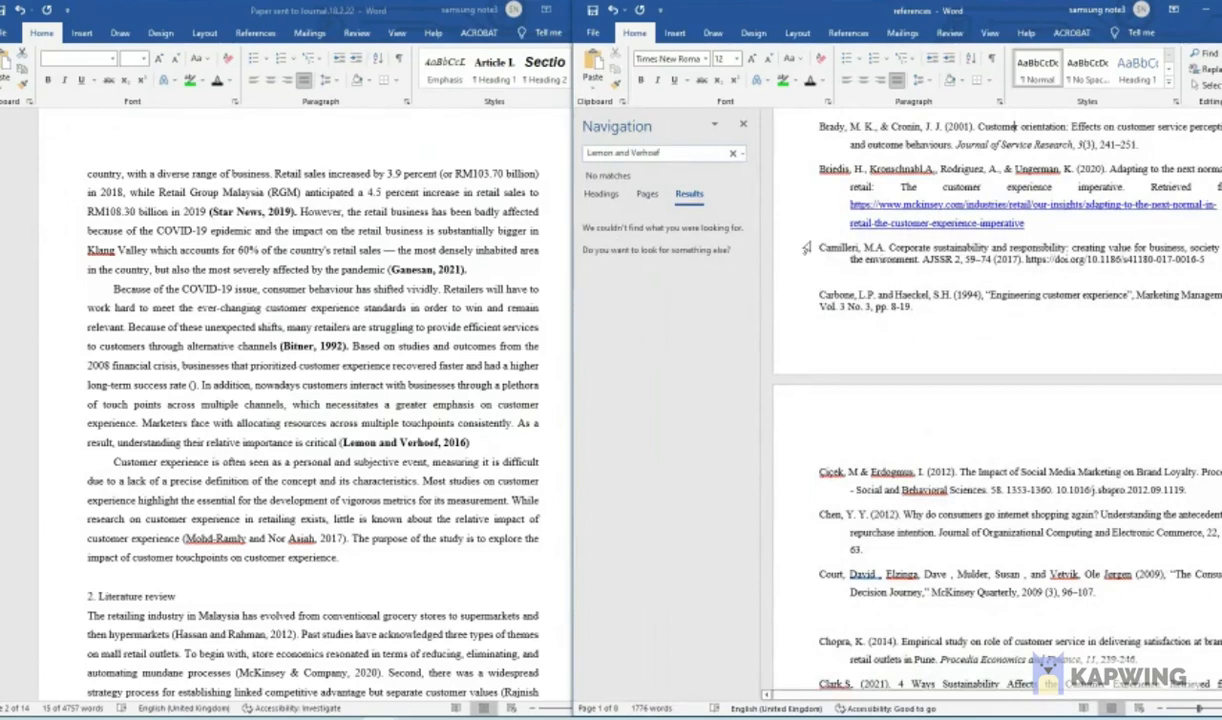
- Copy the passage from "Marketers face with allocating resources" through its 2016 citation in the paper
left_click(550, 441)
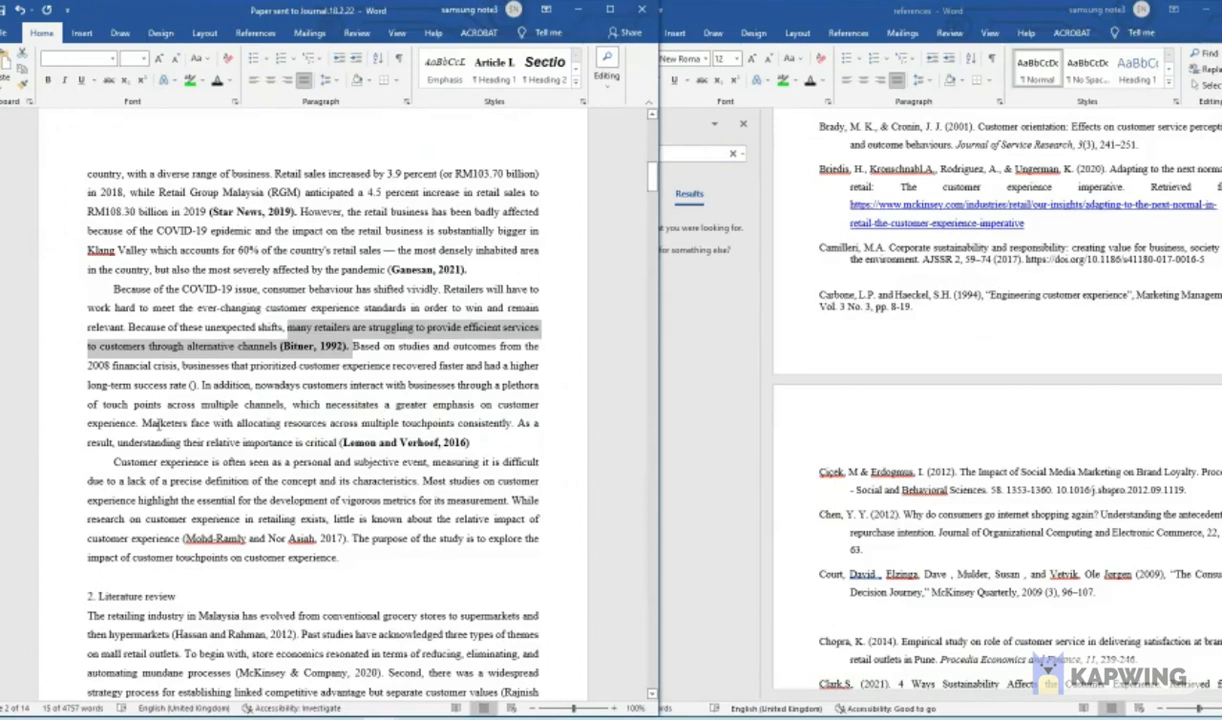
left_click_drag(145, 423, 465, 442)
right_click(430, 436)
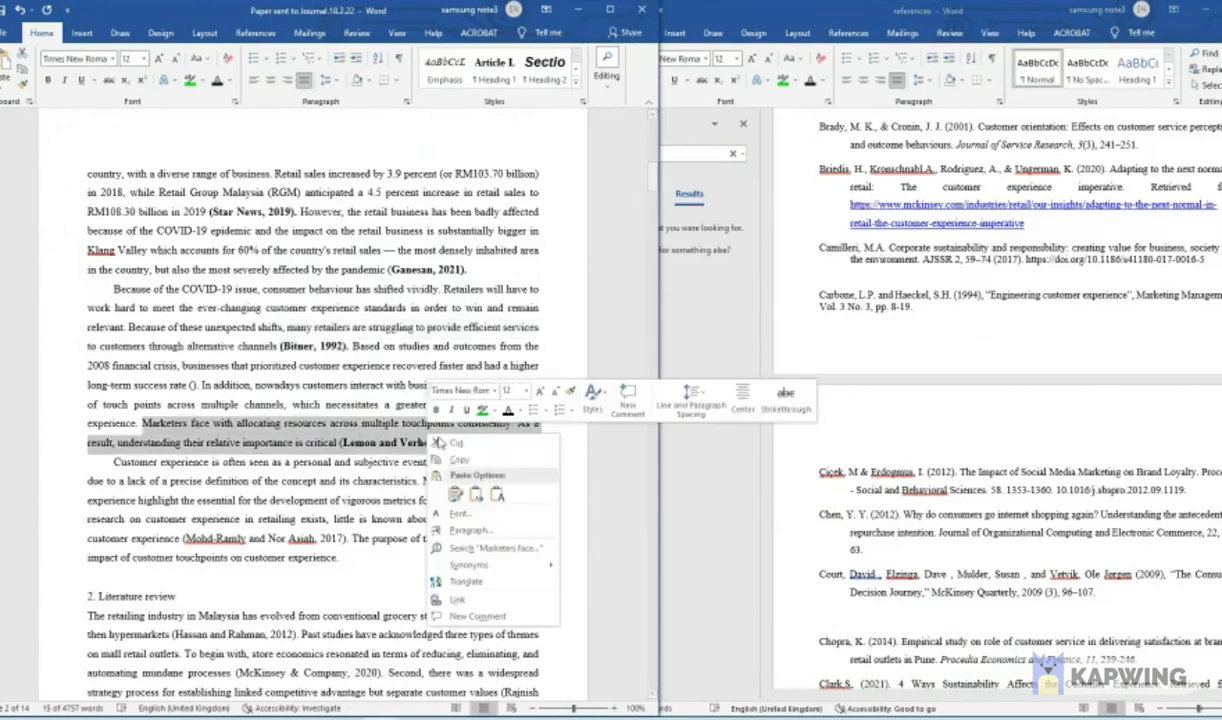
left_click(478, 458)
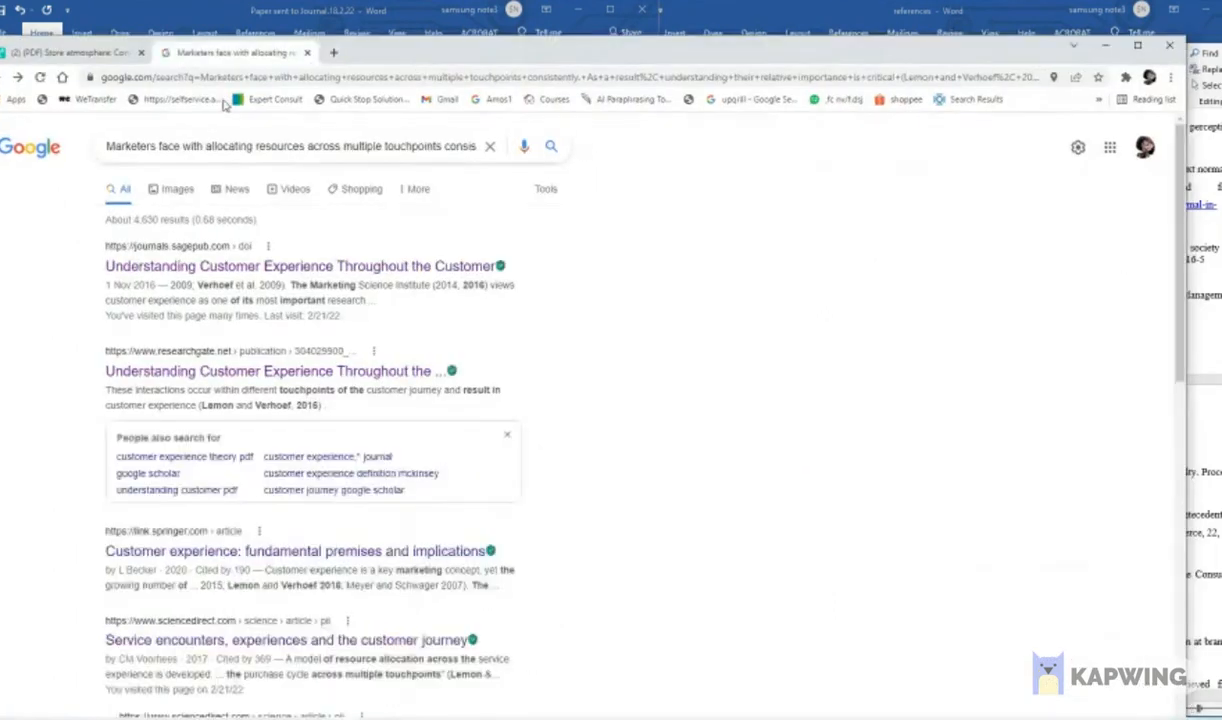
- Switch to the browser and examine the Google results for the "Marketers face with allocating resources" passage with its 2016 citation
left_click_drag(152, 146, 521, 150)
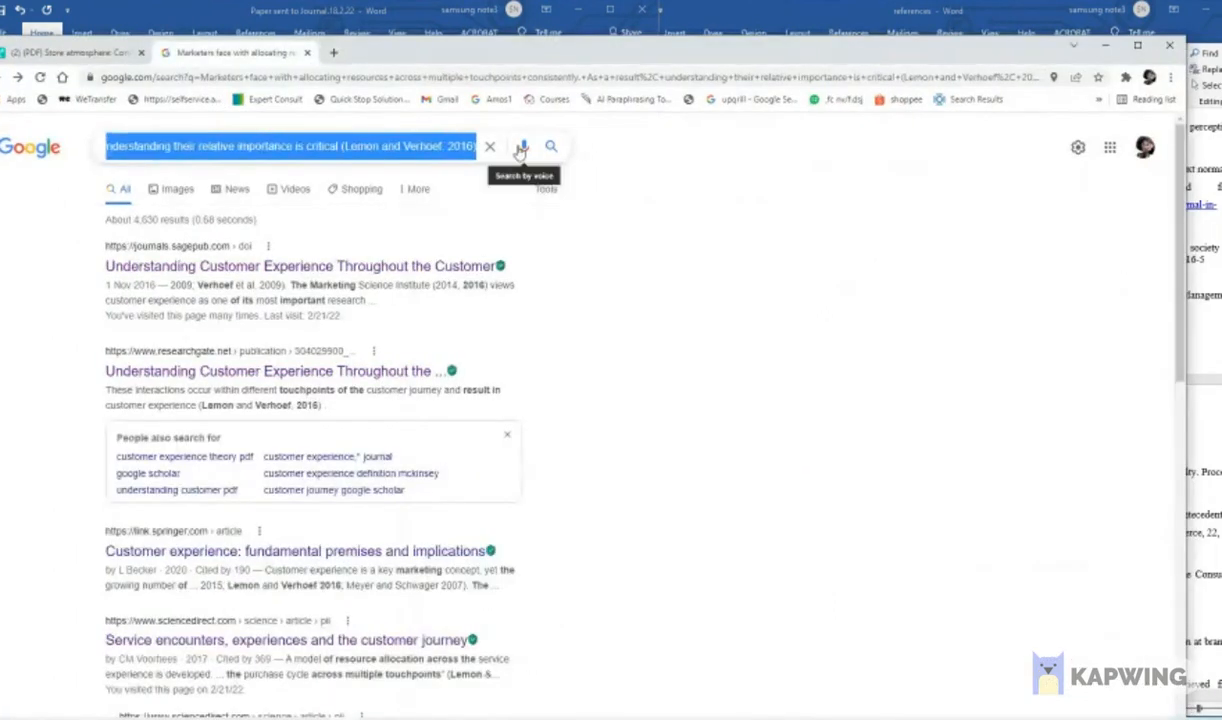
left_click(307, 147)
left_click_drag(328, 148, 95, 147)
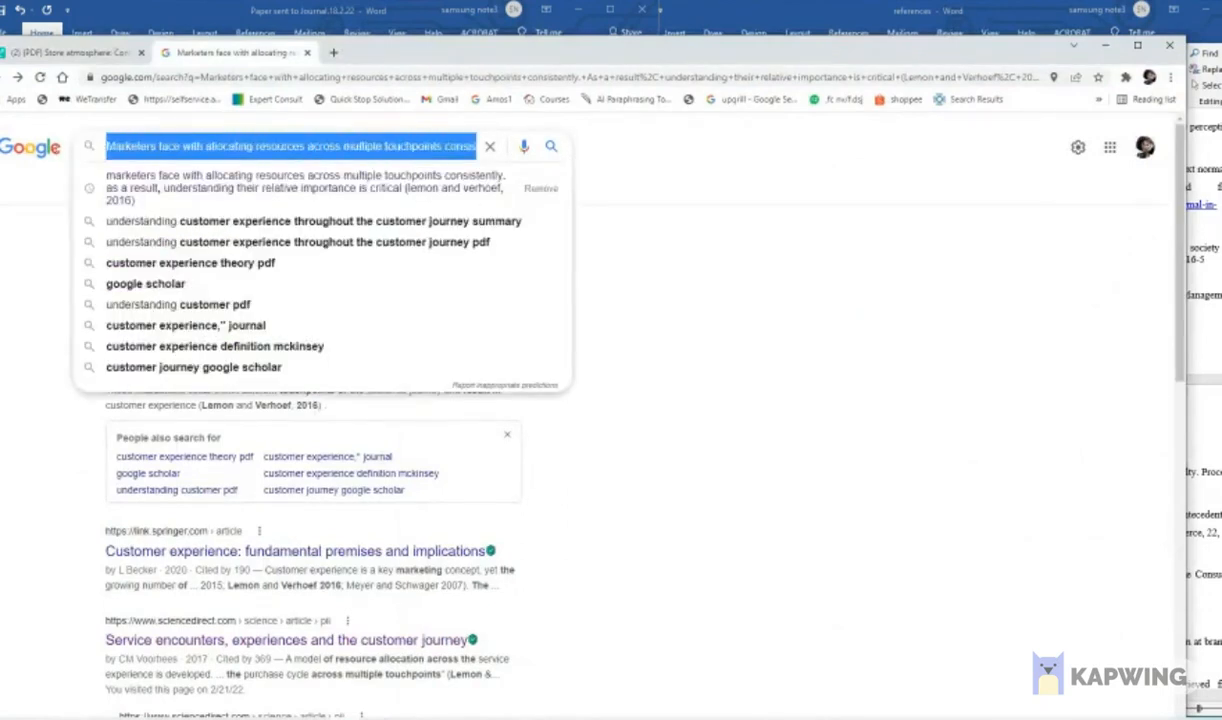
left_click(321, 146)
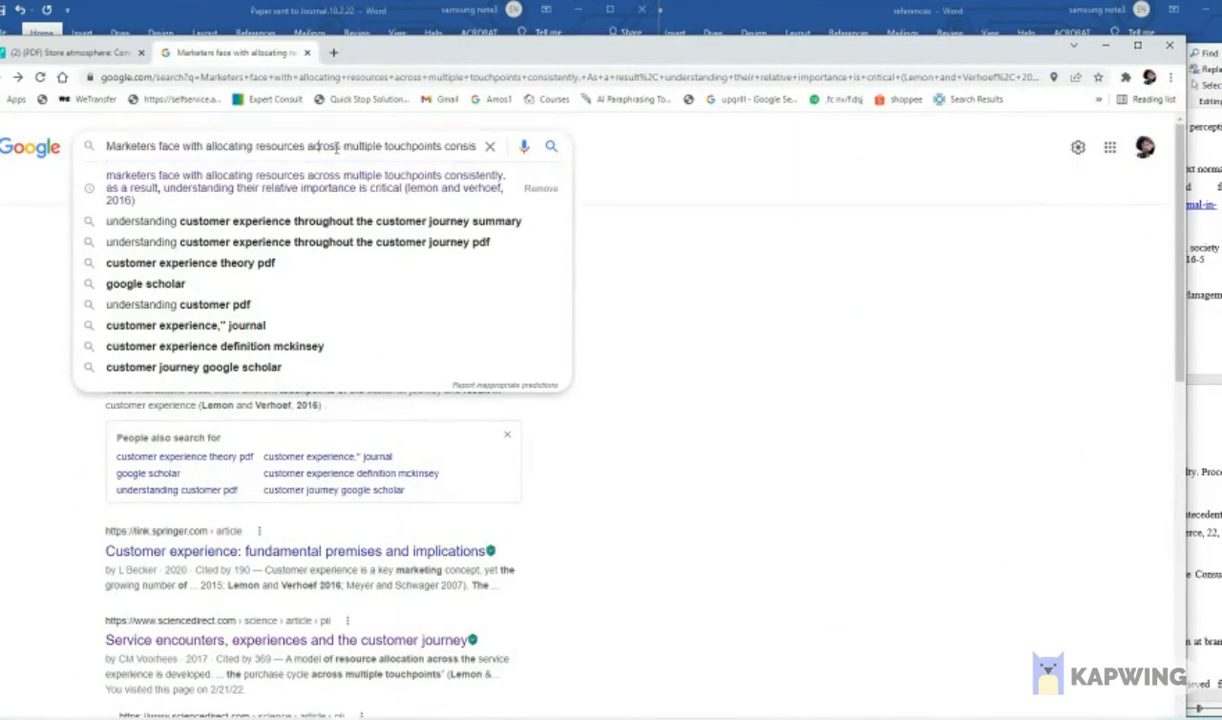
left_click(17, 77)
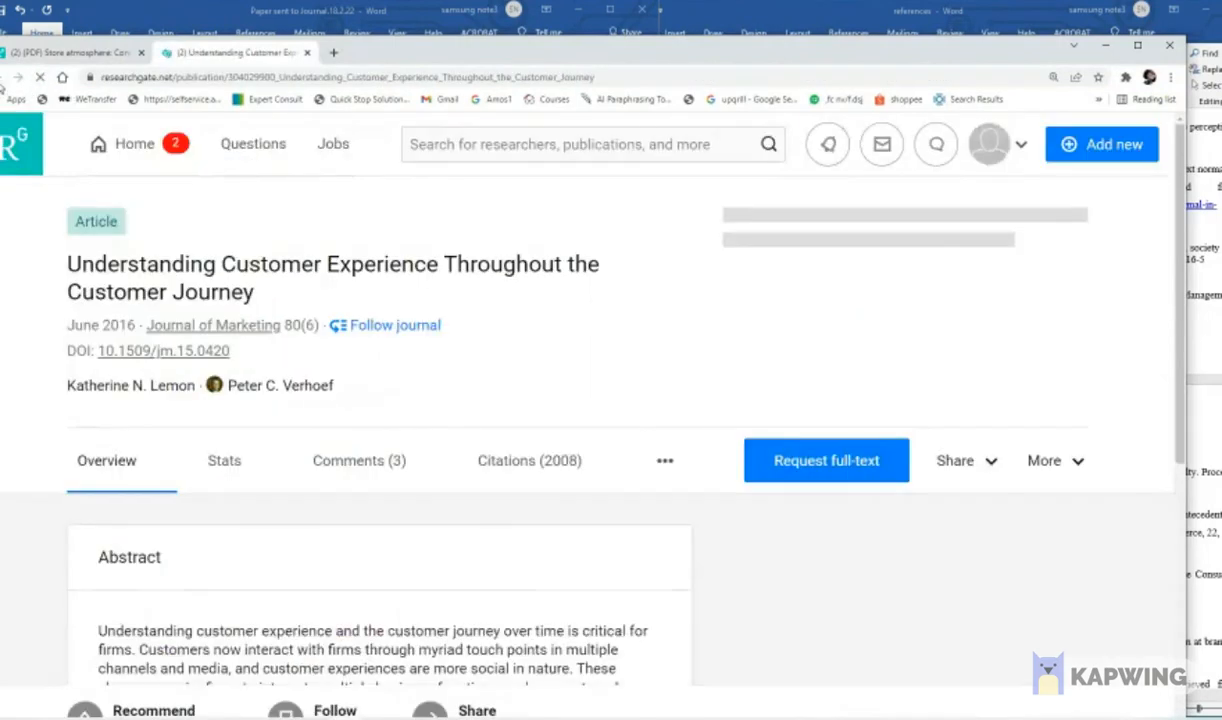
left_click(12, 78)
scroll(339, 450, "down", 5)
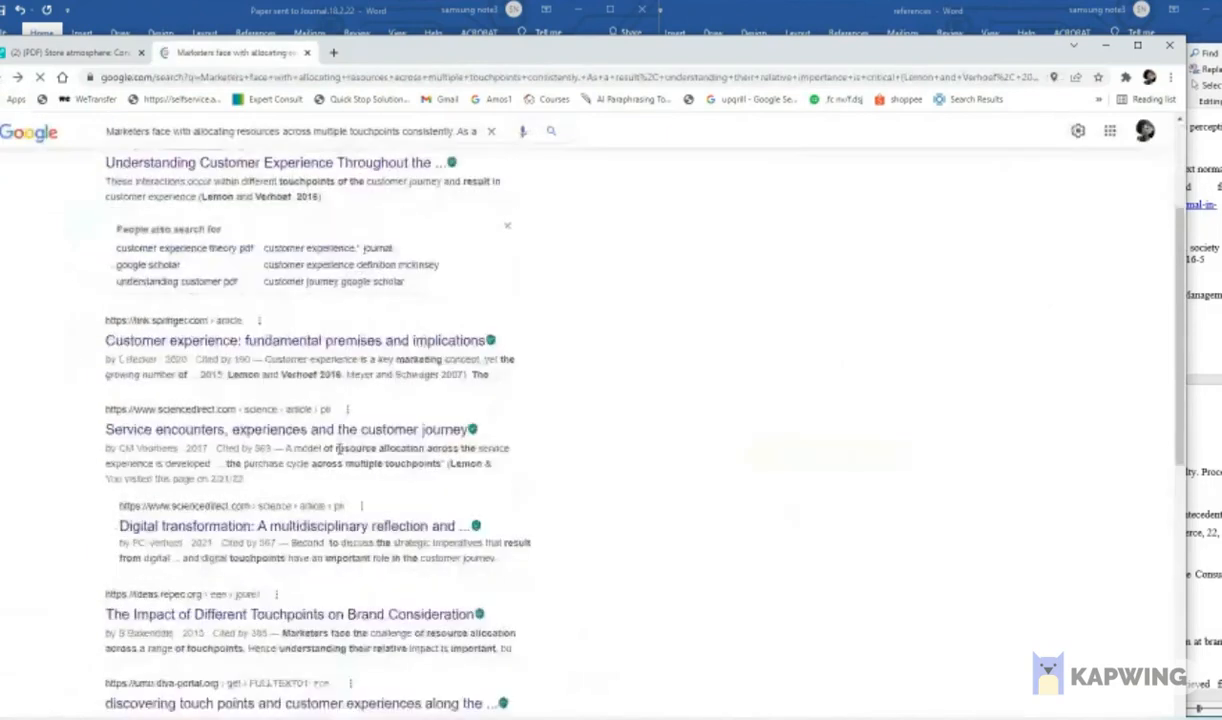
scroll(345, 453, "up", 3)
scroll(350, 440, "down", 2)
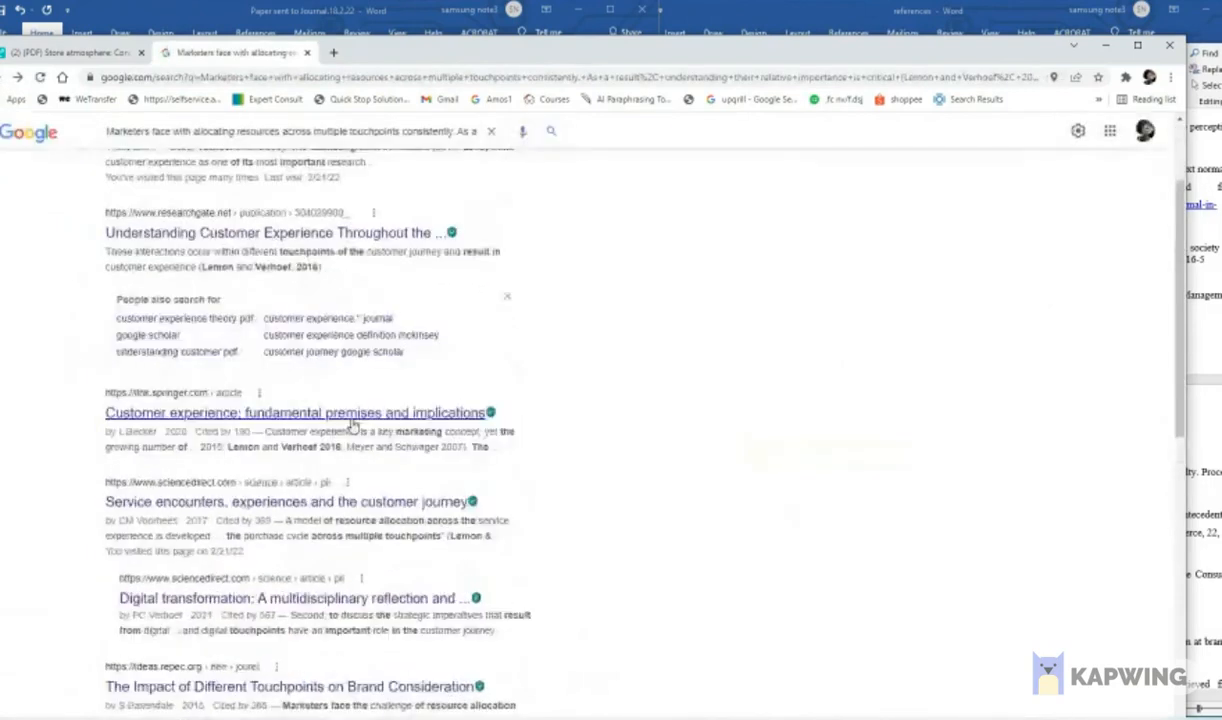
scroll(353, 430, "down", 1)
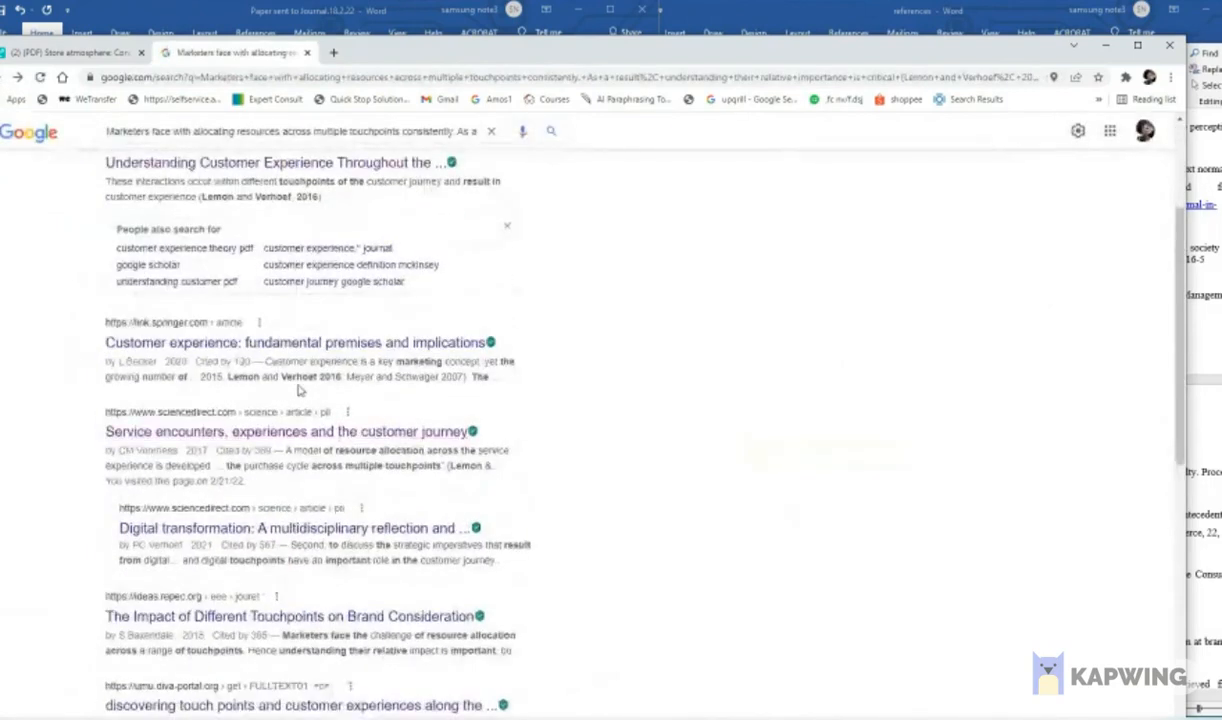
scroll(305, 371, "up", 4)
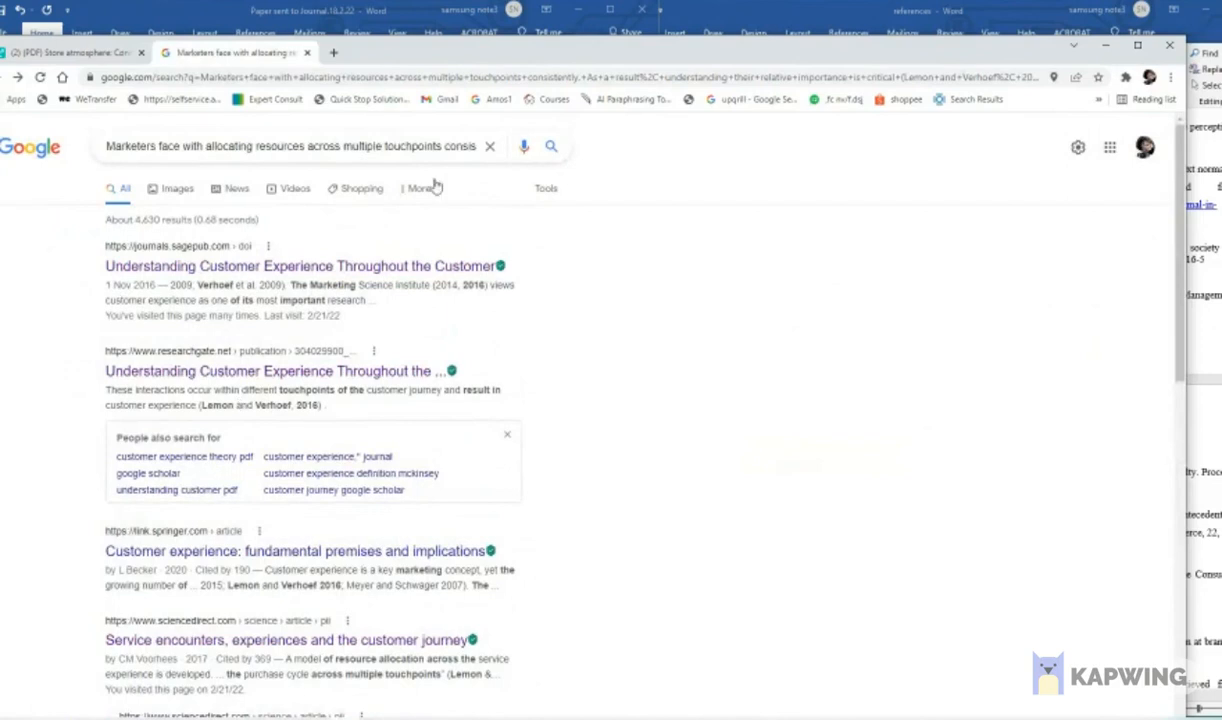
left_click_drag(397, 143, 617, 155)
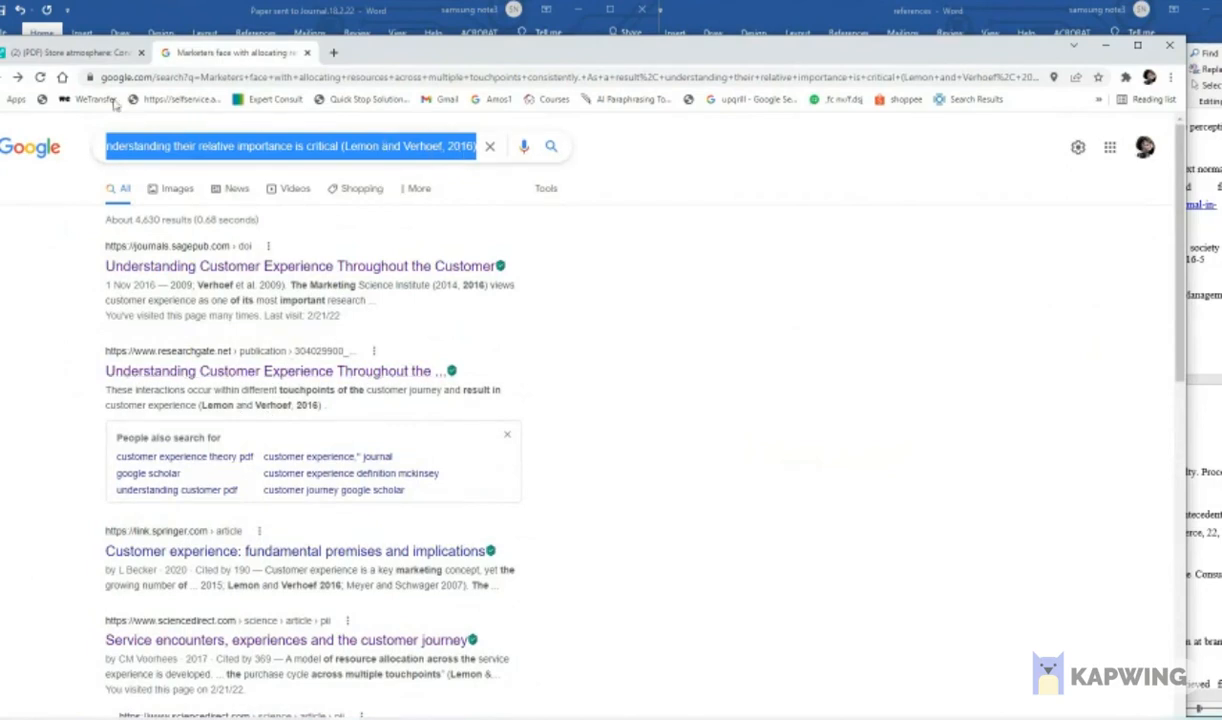
- Open the ResearchGate page for "Understanding Customer Experience Throughout the Customer Journey" and download its citation only, as plain text
left_click(19, 78)
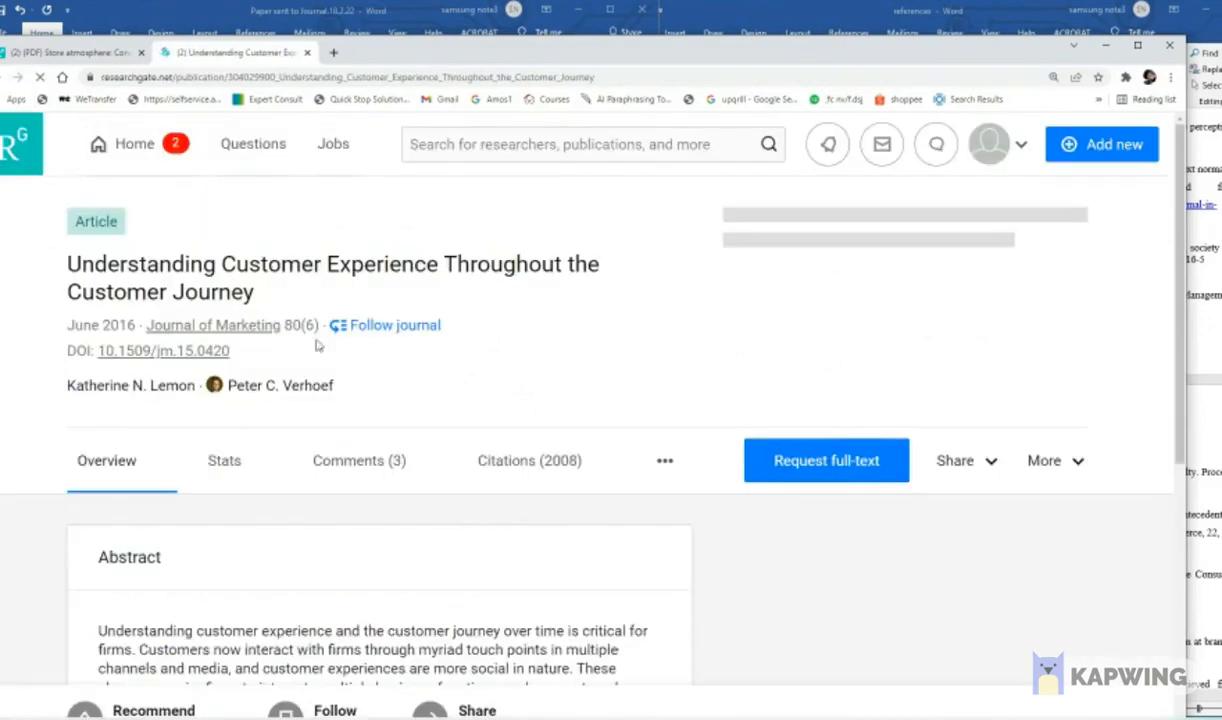
left_click_drag(585, 53, 569, 15)
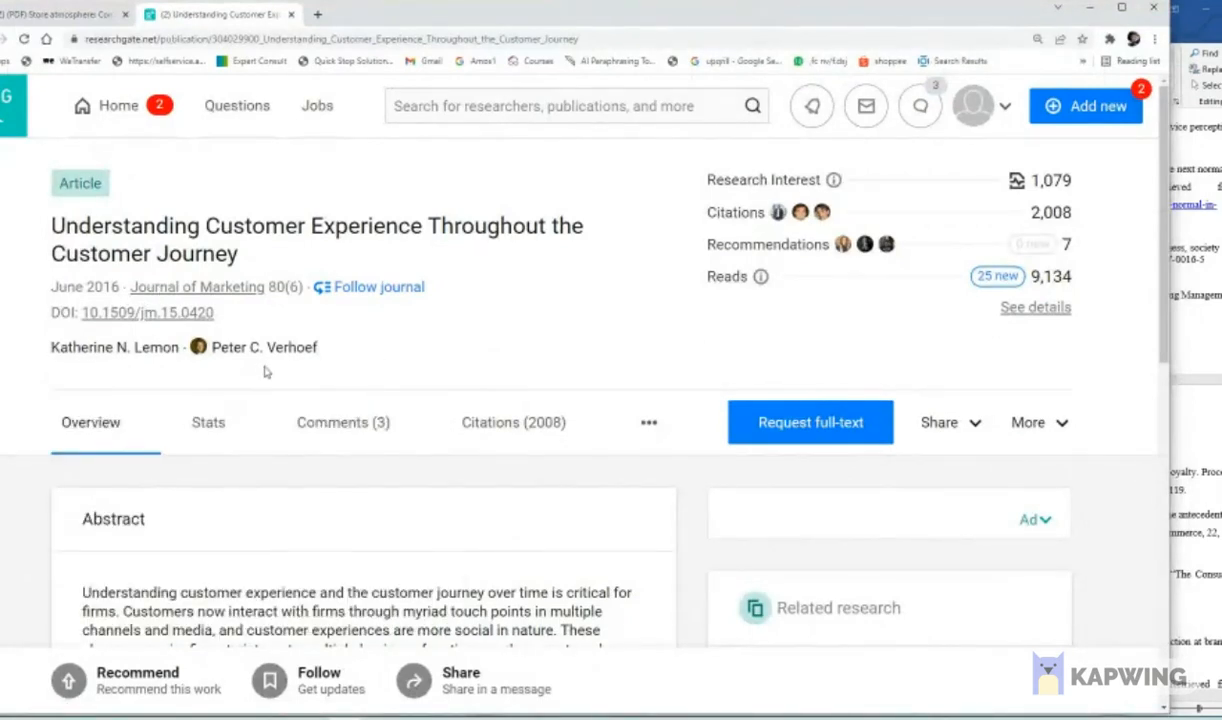
left_click(1065, 428)
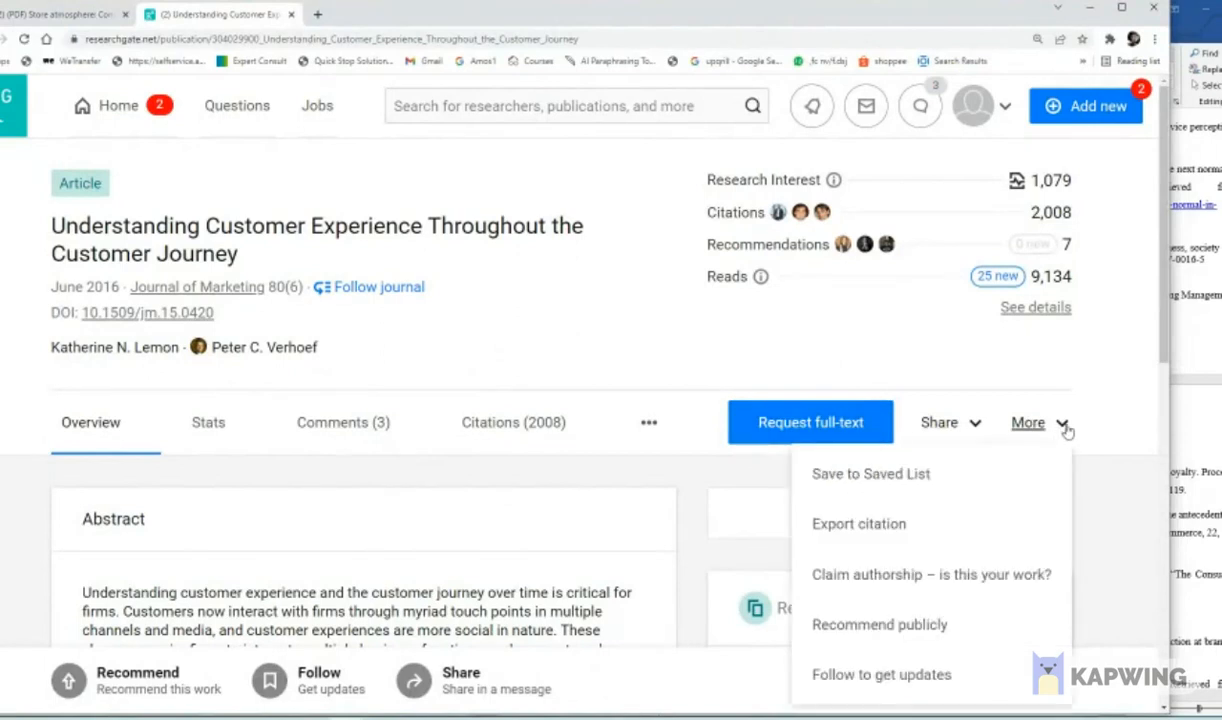
left_click(896, 532)
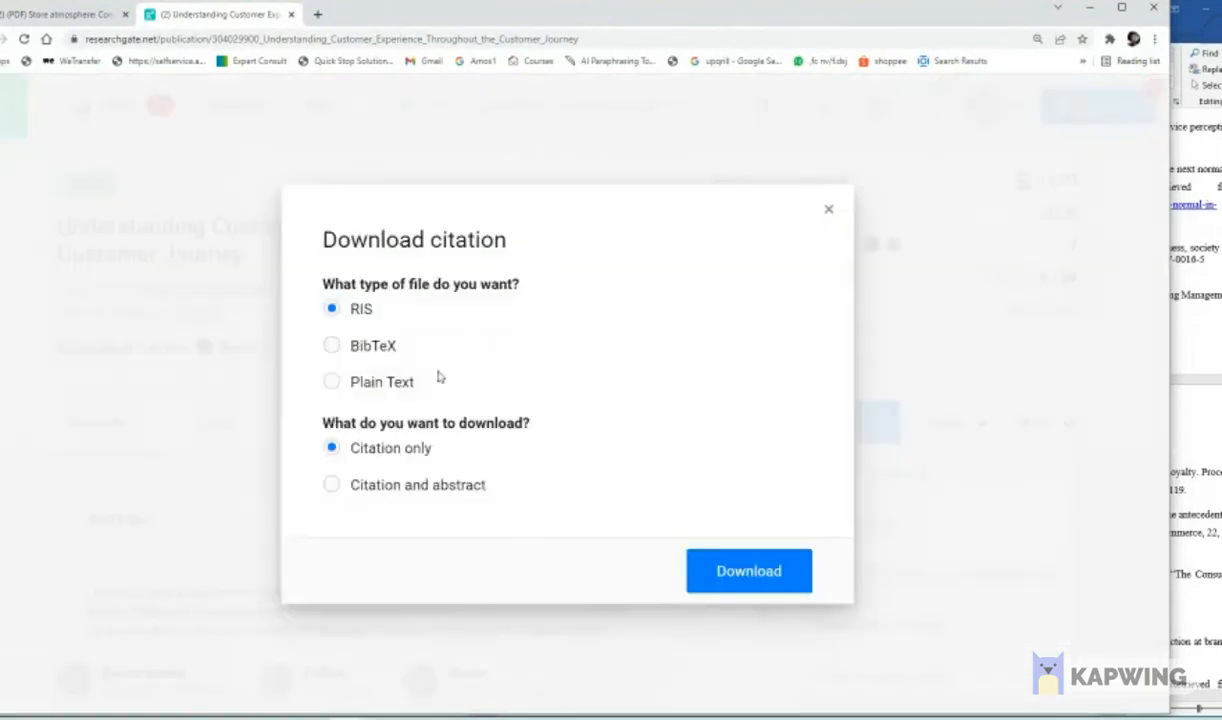
left_click(380, 385)
left_click(785, 571)
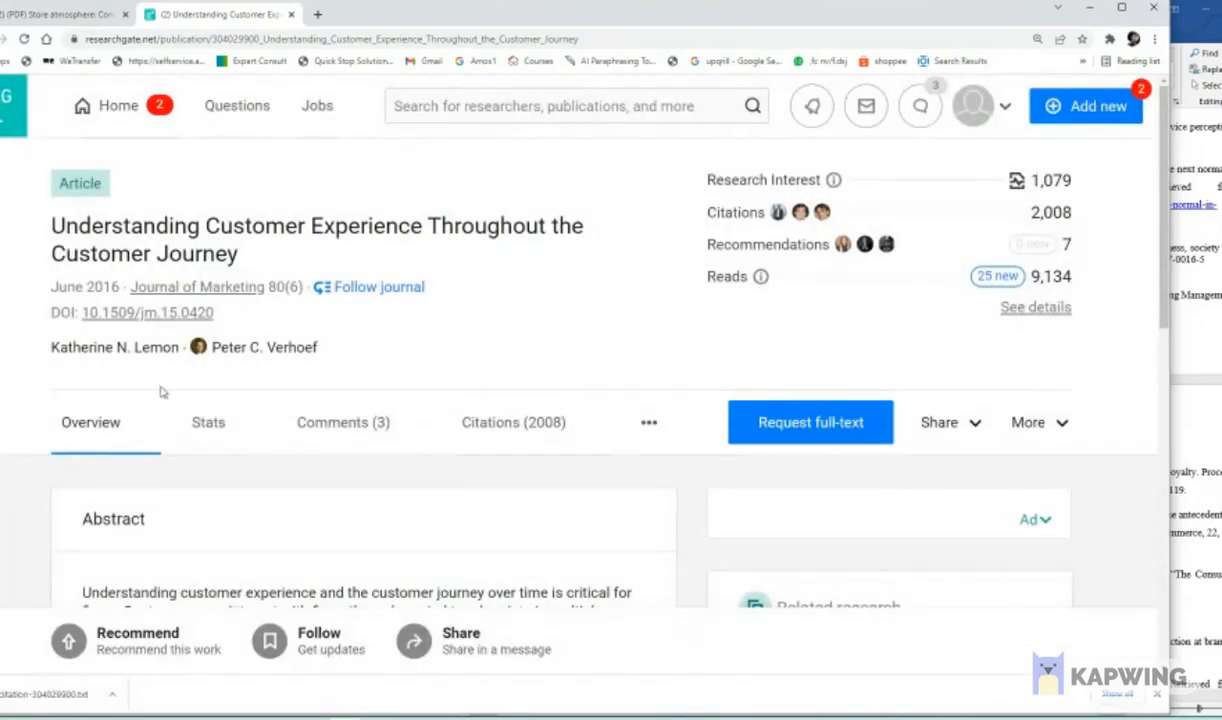
- Open the downloaded citation-304029900.txt, copy the whole citation and minimize the file's window
left_click(1064, 424)
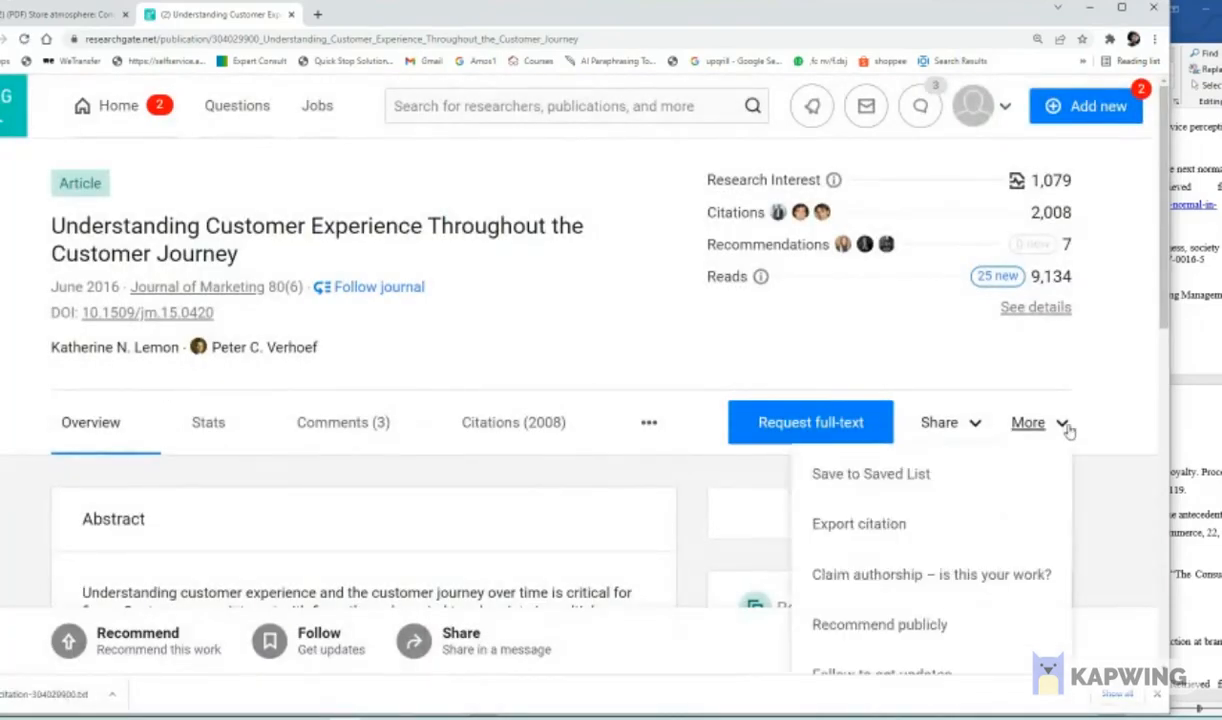
left_click(60, 694)
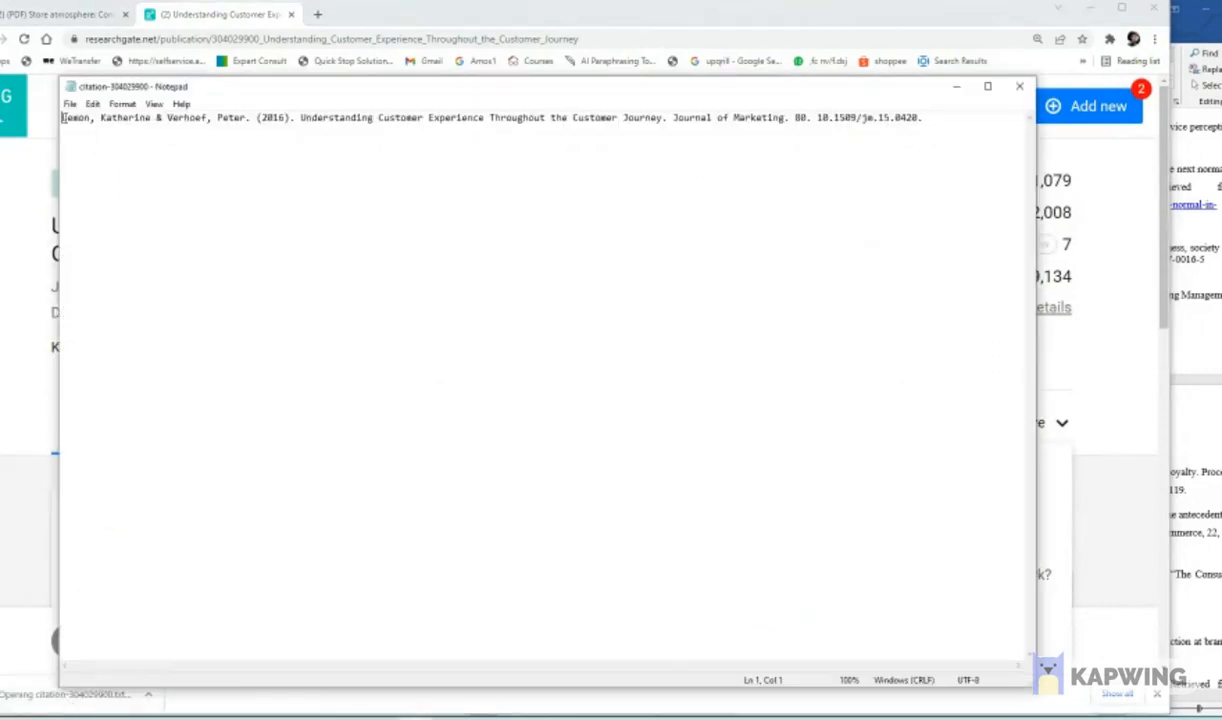
left_click_drag(62, 117, 932, 127)
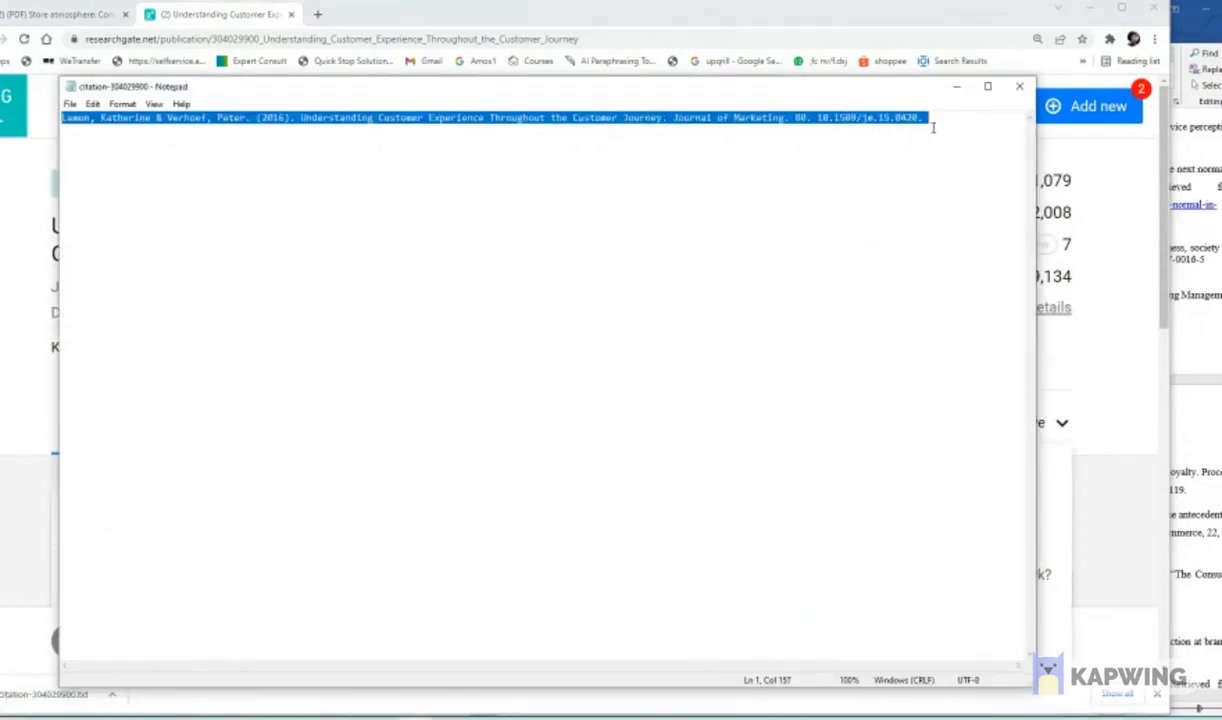
right_click(866, 118)
left_click(900, 159)
left_click(956, 88)
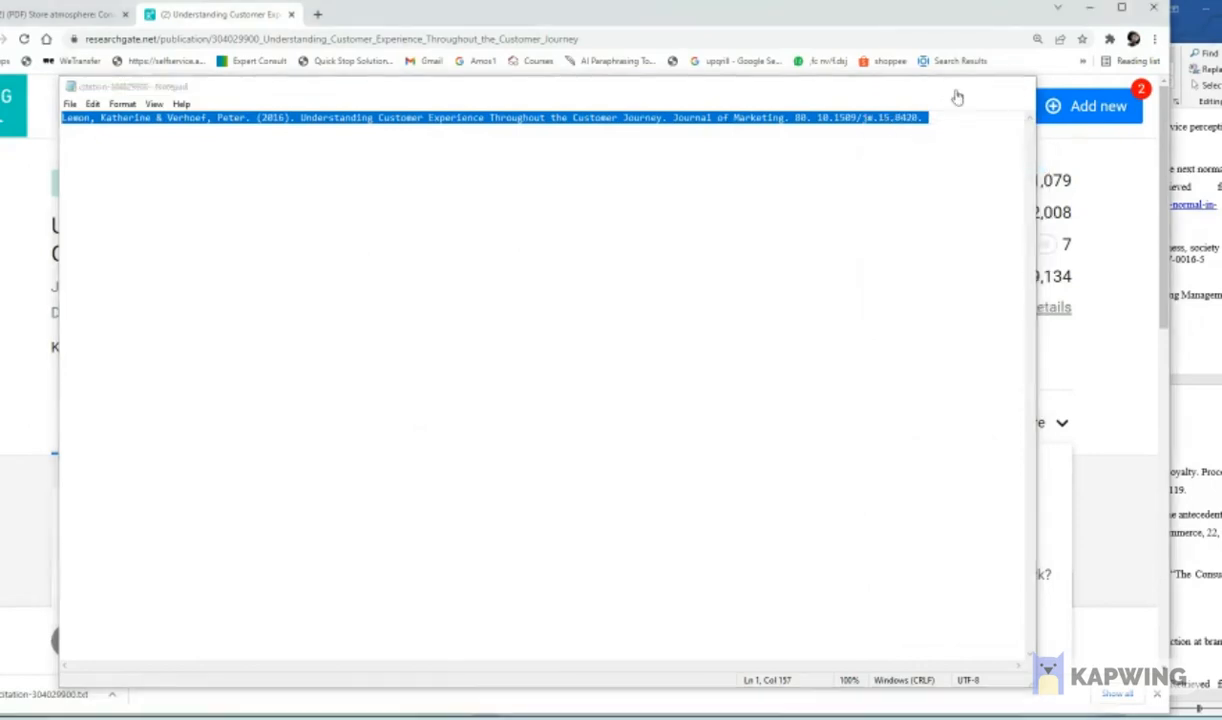
- Paste the copied 2016 citation into the reference list just above the 1998 "The critical shopping experiences" entry and highlight it in green
left_click_drag(974, 13, 595, 131)
left_click(705, 124)
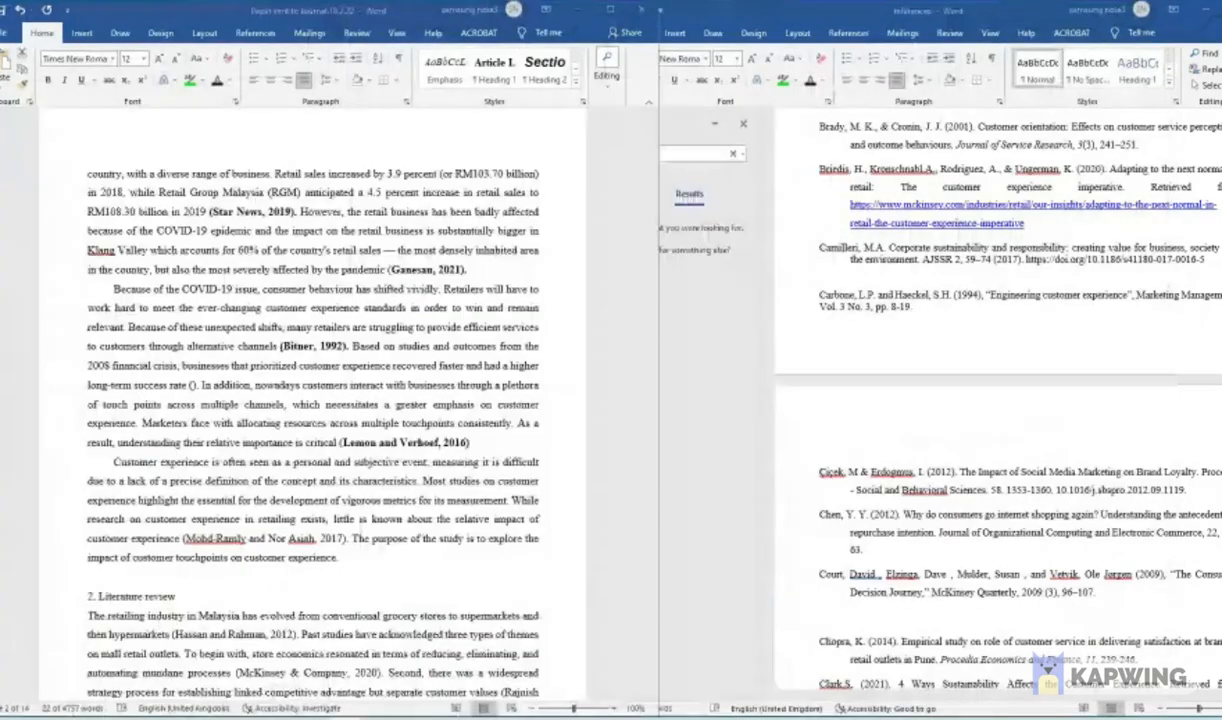
scroll(905, 553, "down", 15)
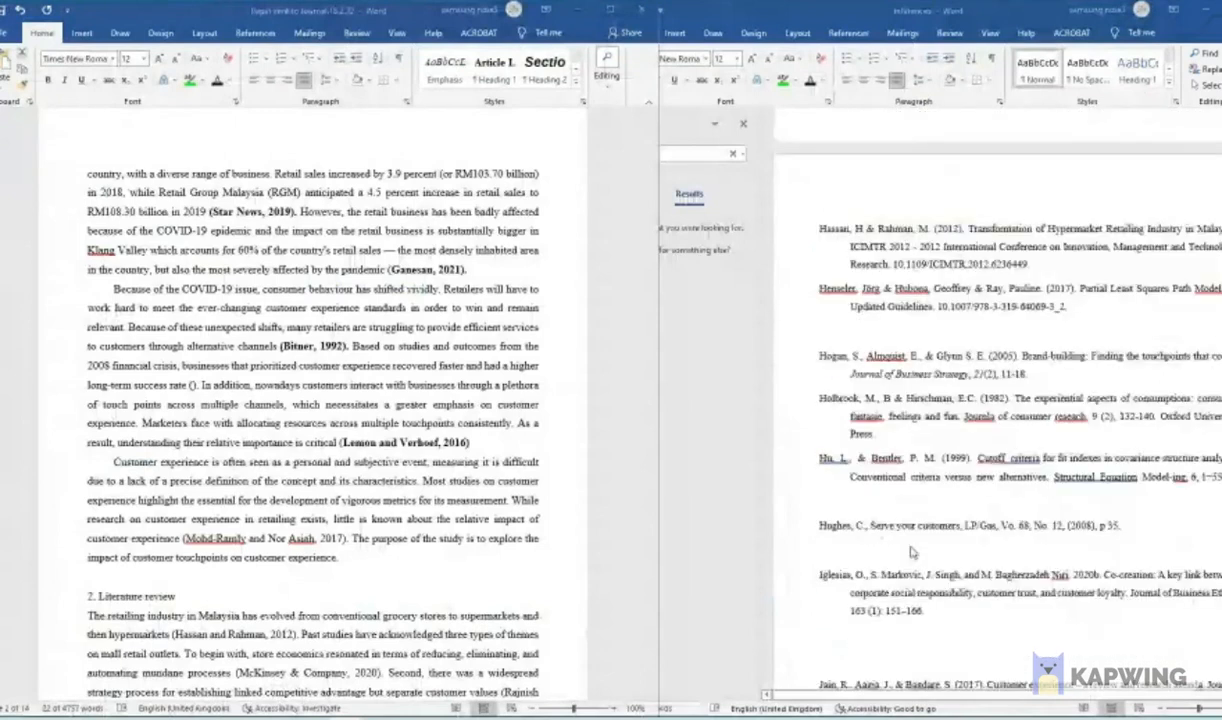
scroll(905, 553, "down", 5)
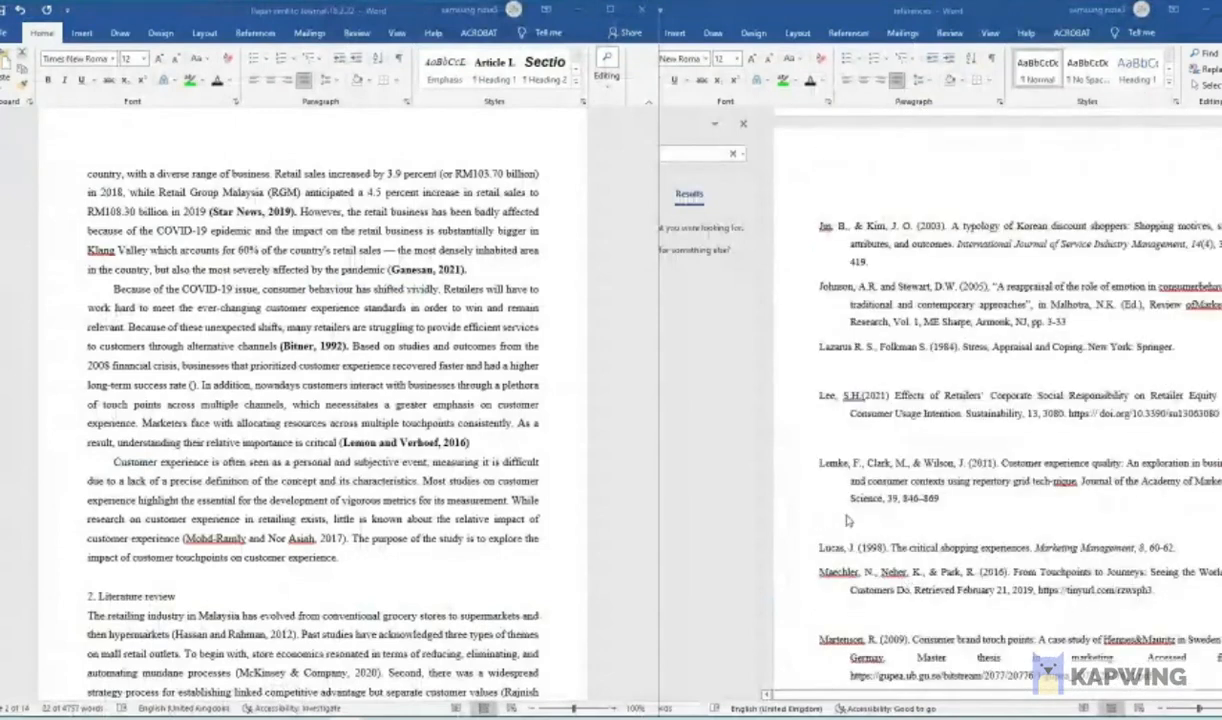
left_click(833, 517)
right_click(830, 525)
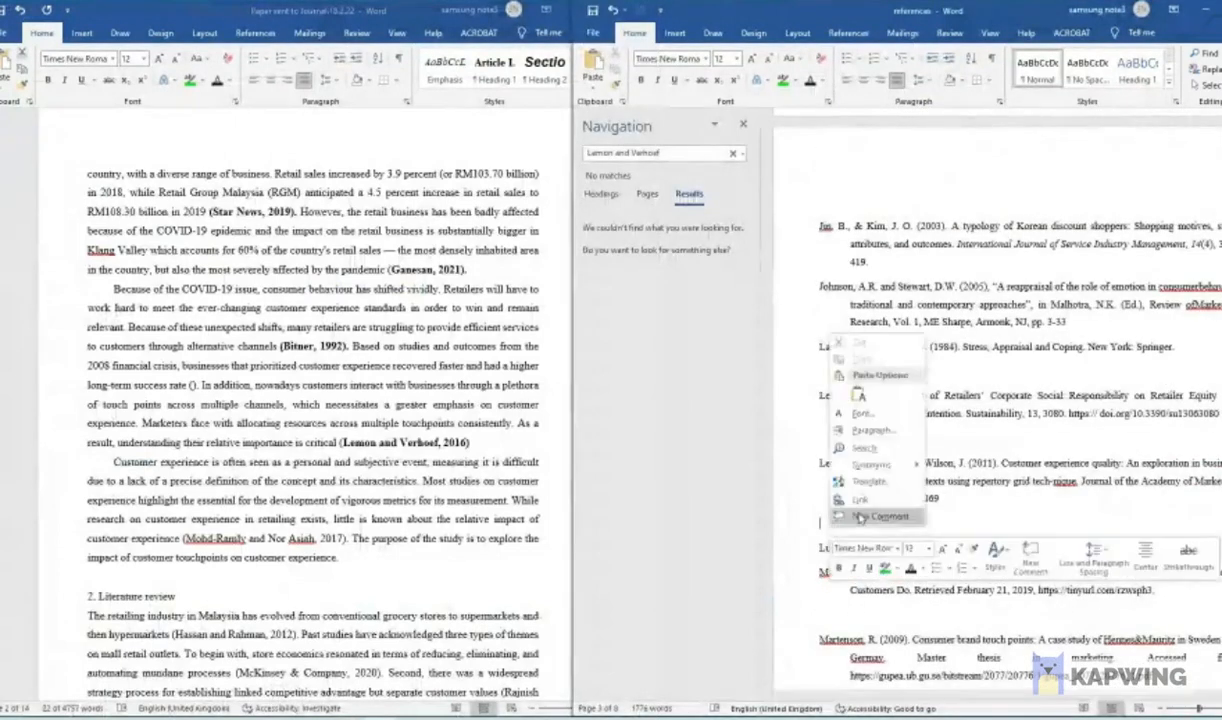
left_click(858, 396)
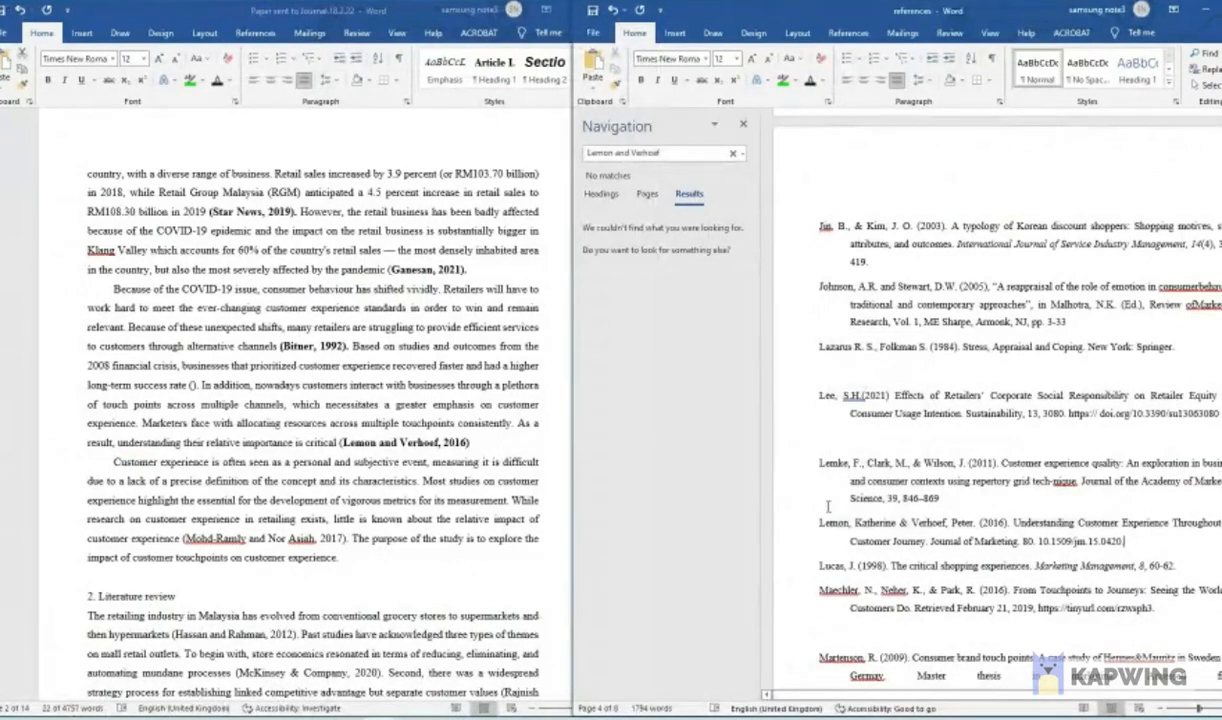
left_click_drag(820, 522, 1126, 541)
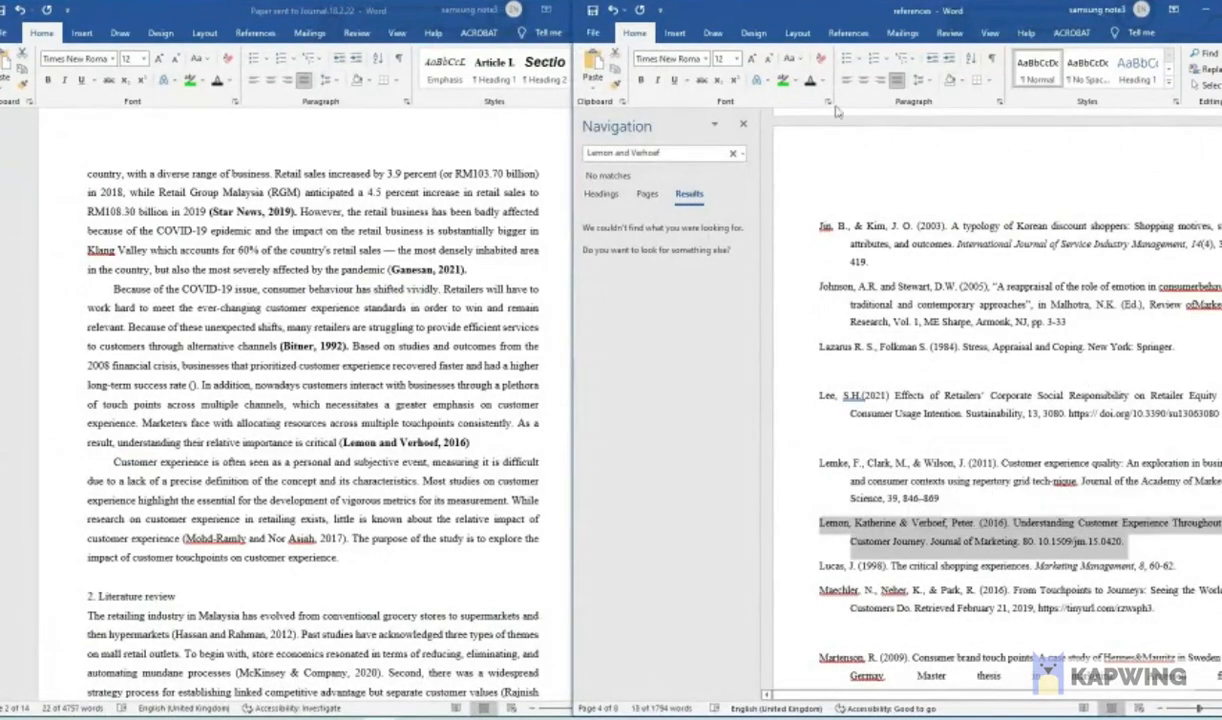
left_click(783, 80)
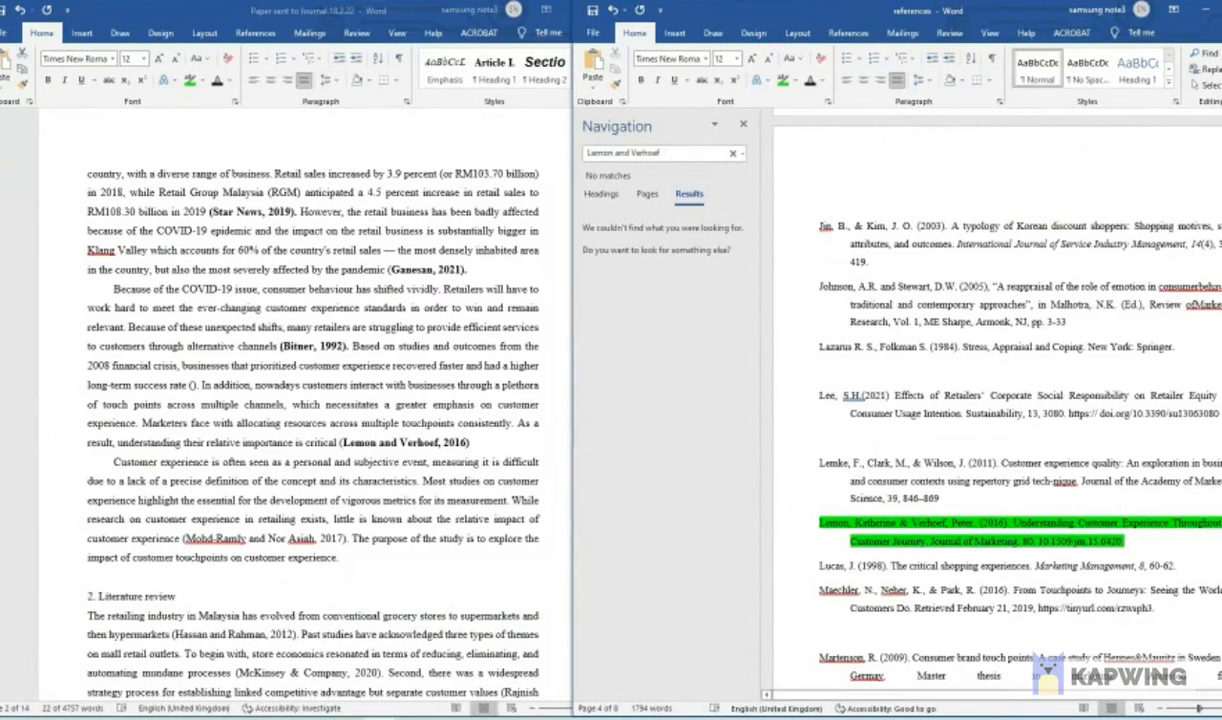
- Highlight the first entry of the reference list, the 2012 "Approach and avoidance motivation" reference, in red
scroll(1000, 400, "up", 15)
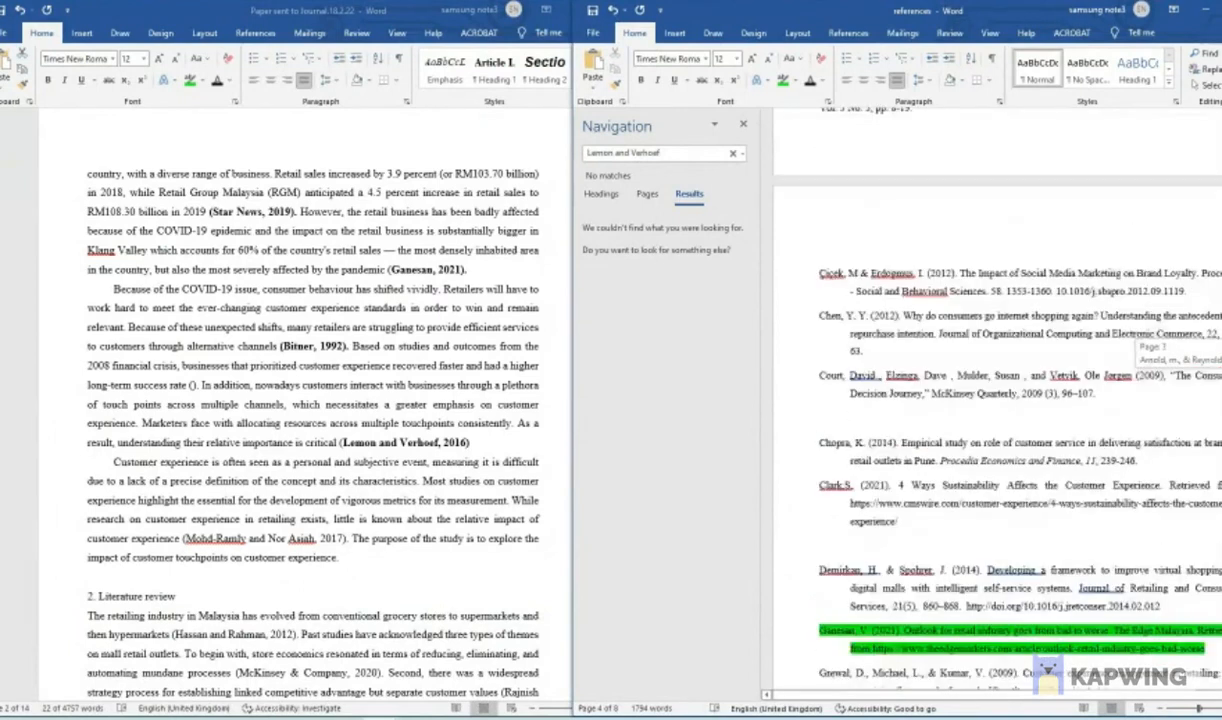
scroll(905, 318, "up", 4)
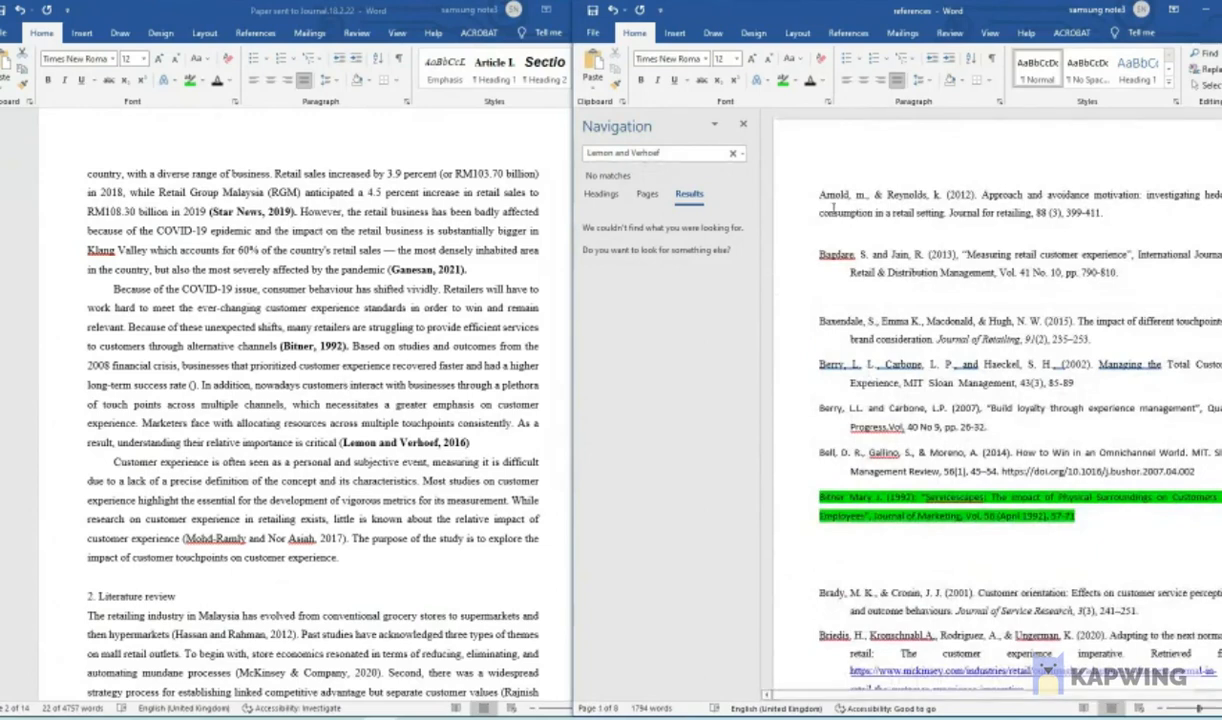
left_click_drag(820, 195, 1129, 212)
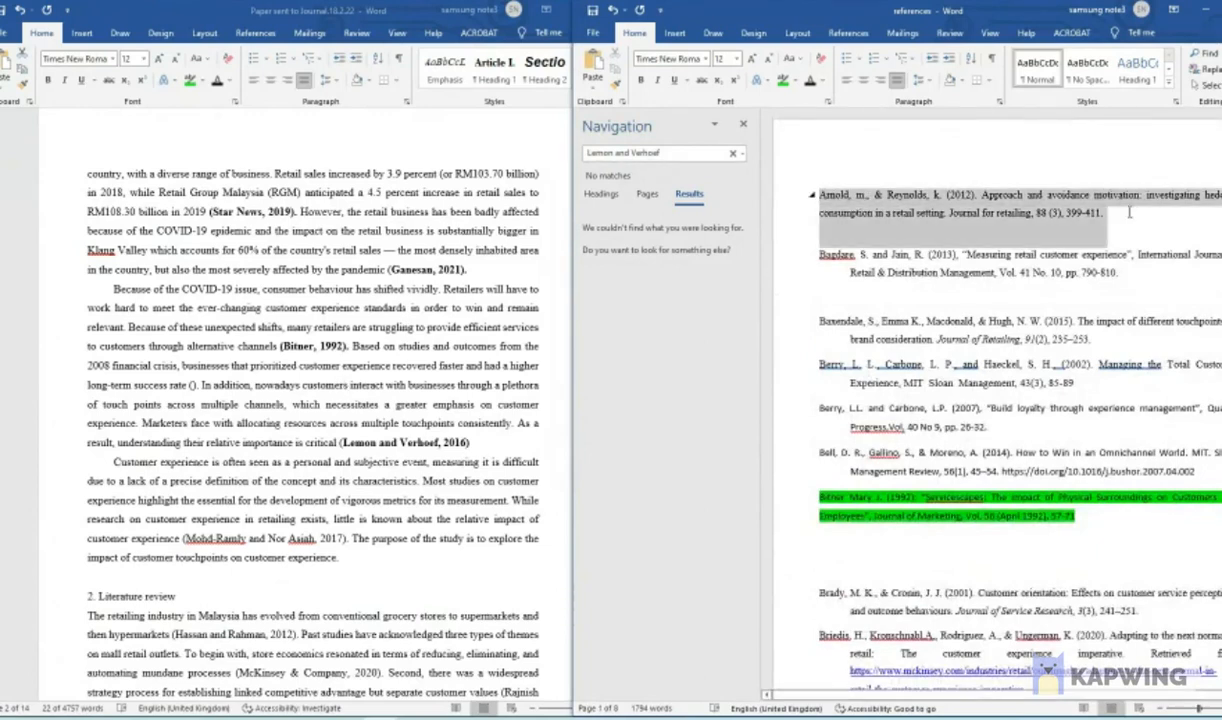
left_click(826, 199)
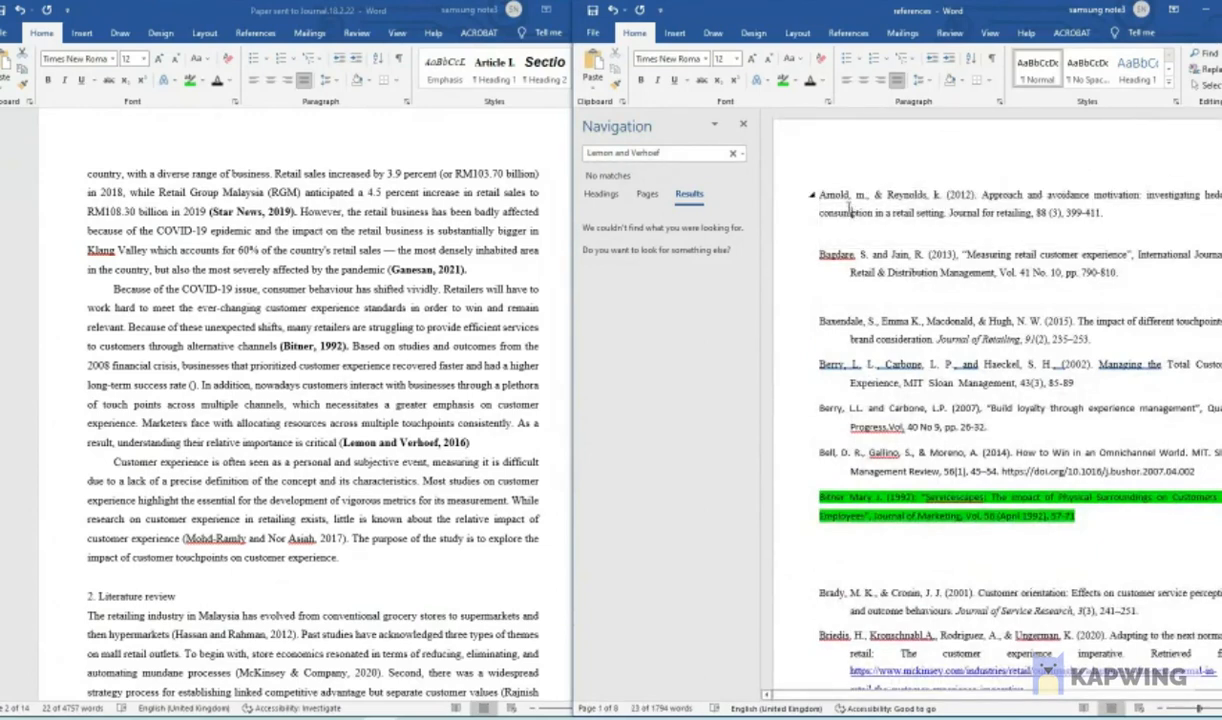
triple_click(852, 213)
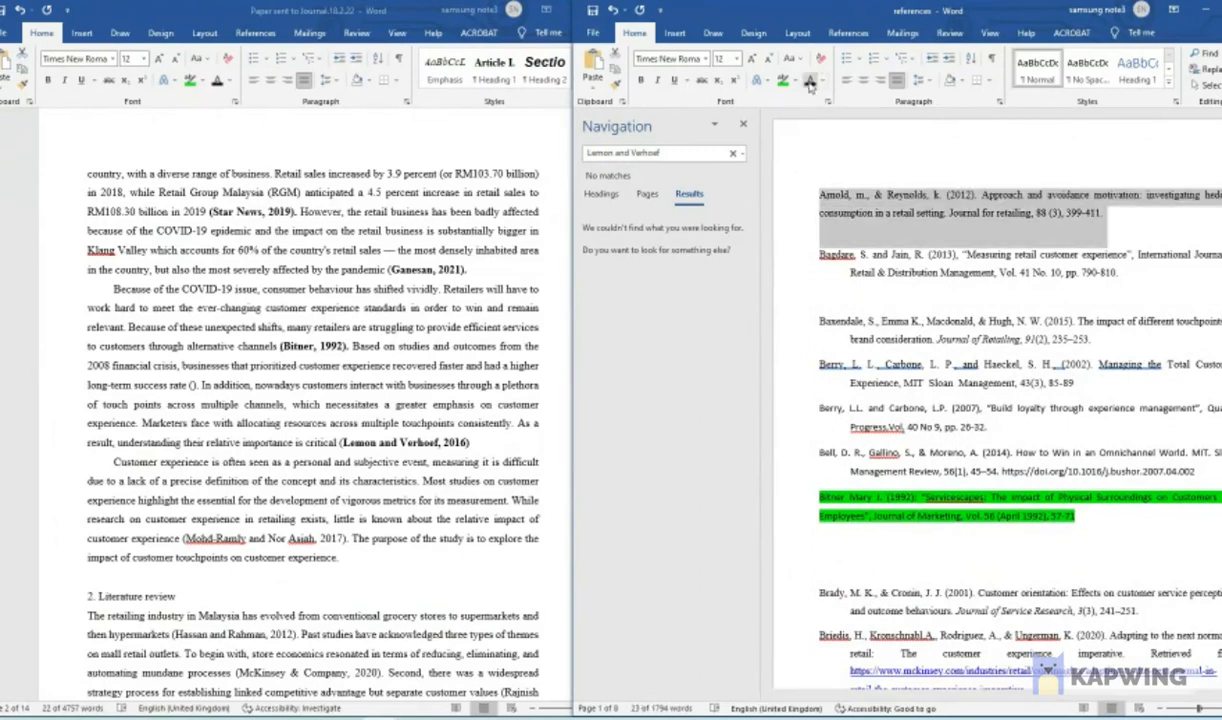
left_click(797, 81)
left_click(787, 121)
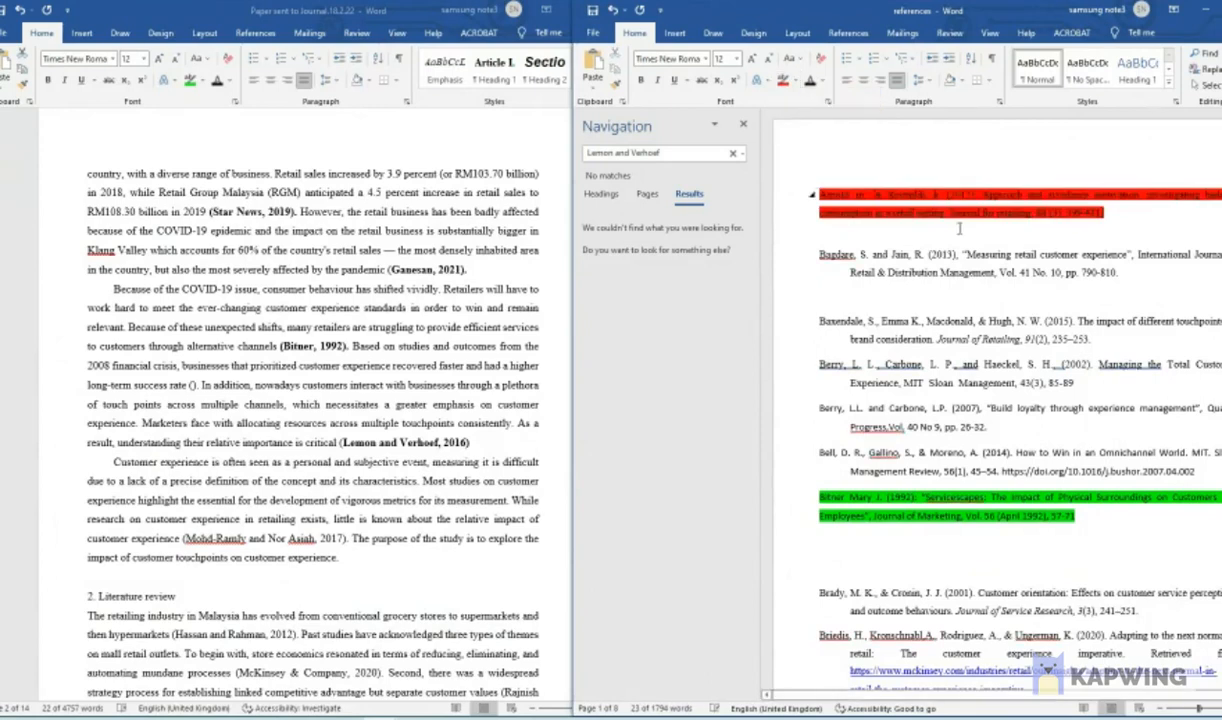
- Search the paper for the first author's surname from the red-highlighted 2012 reference
left_click(348, 211)
left_click(348, 295)
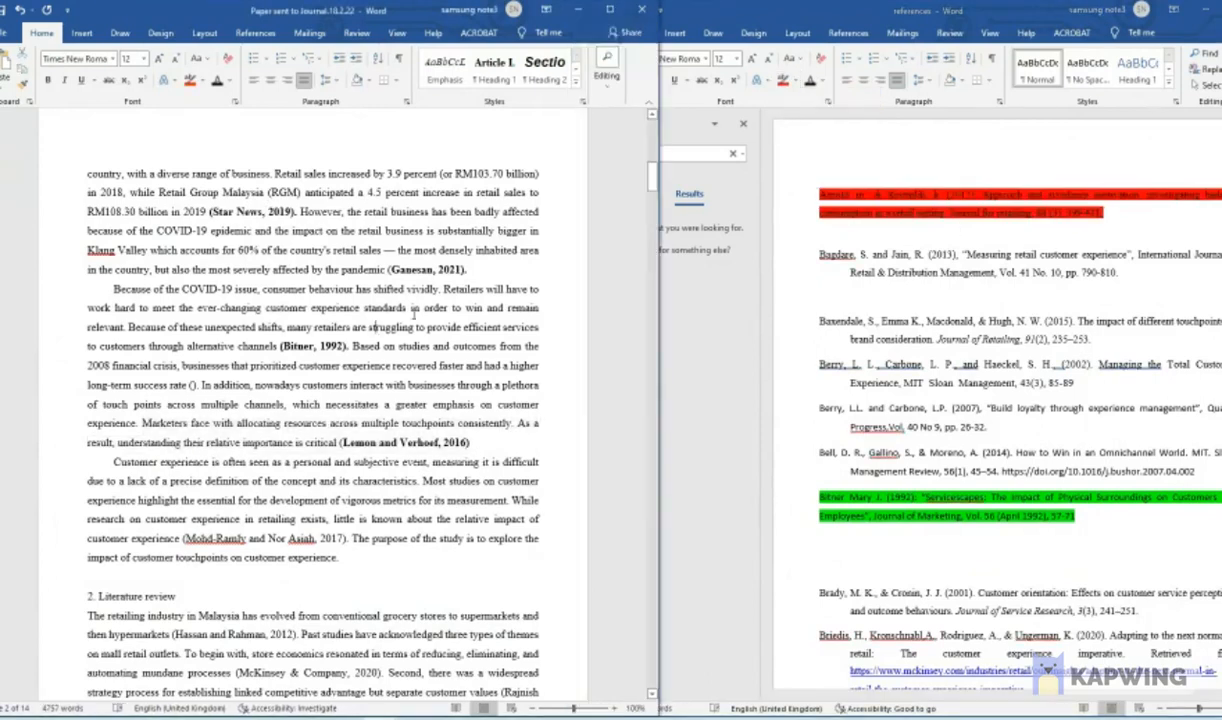
left_click(865, 227)
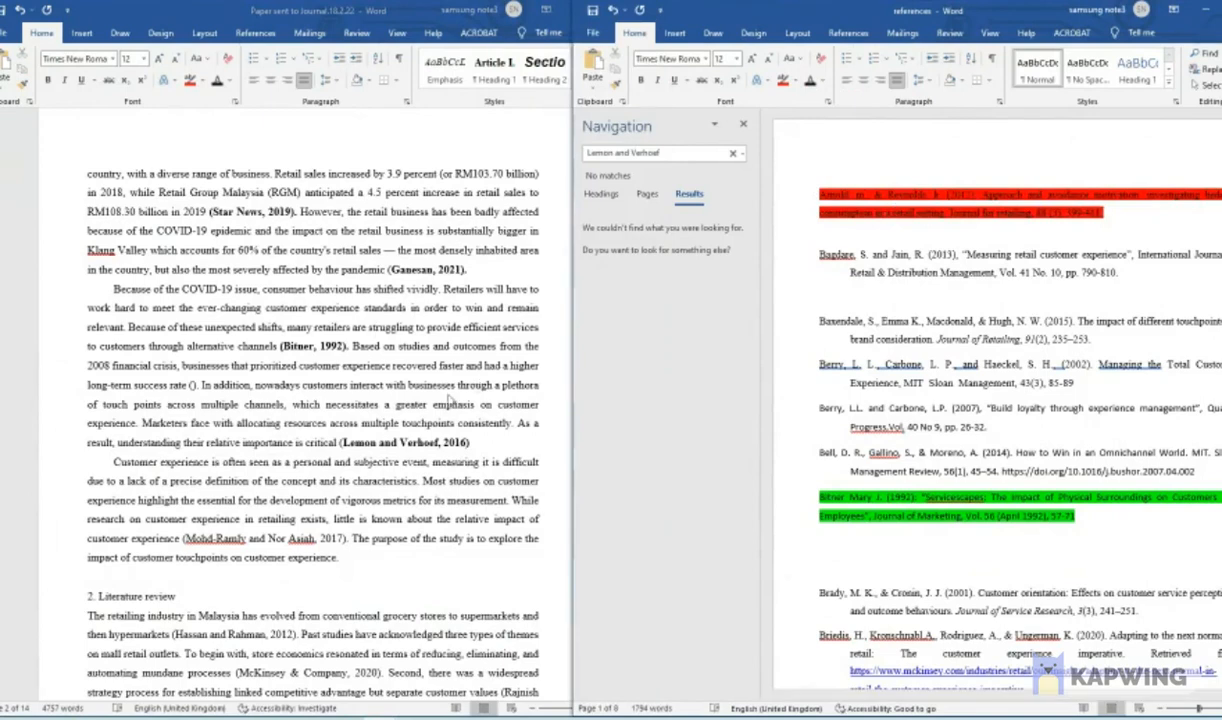
scroll(425, 385, "up", 3)
scroll(425, 385, "up", 4)
left_click(422, 9)
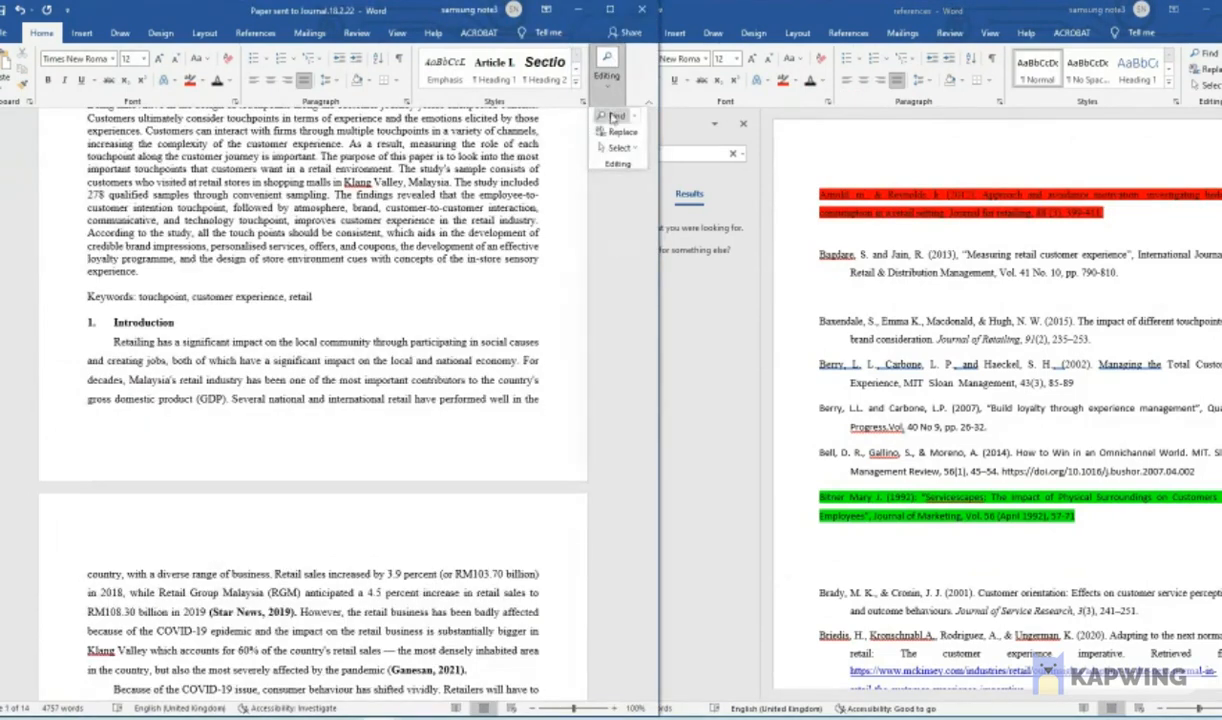
key("ctrl+f")
key("ctrl+v")
type("ar")
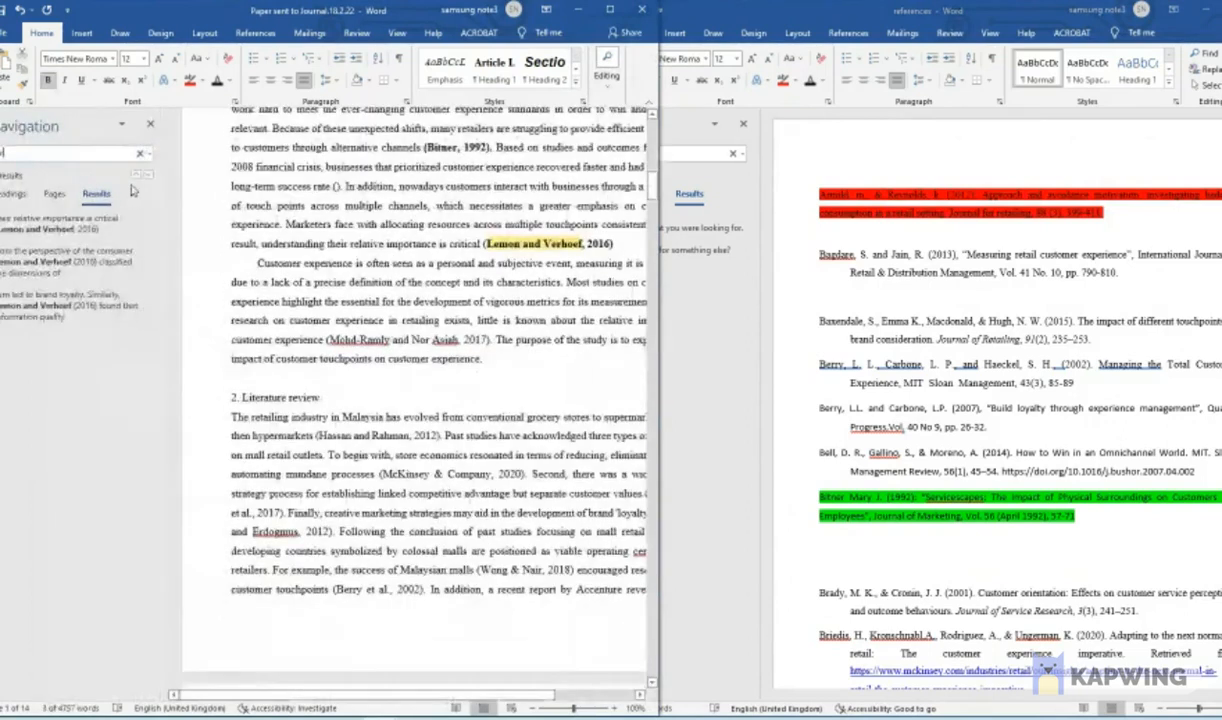
type("nold")
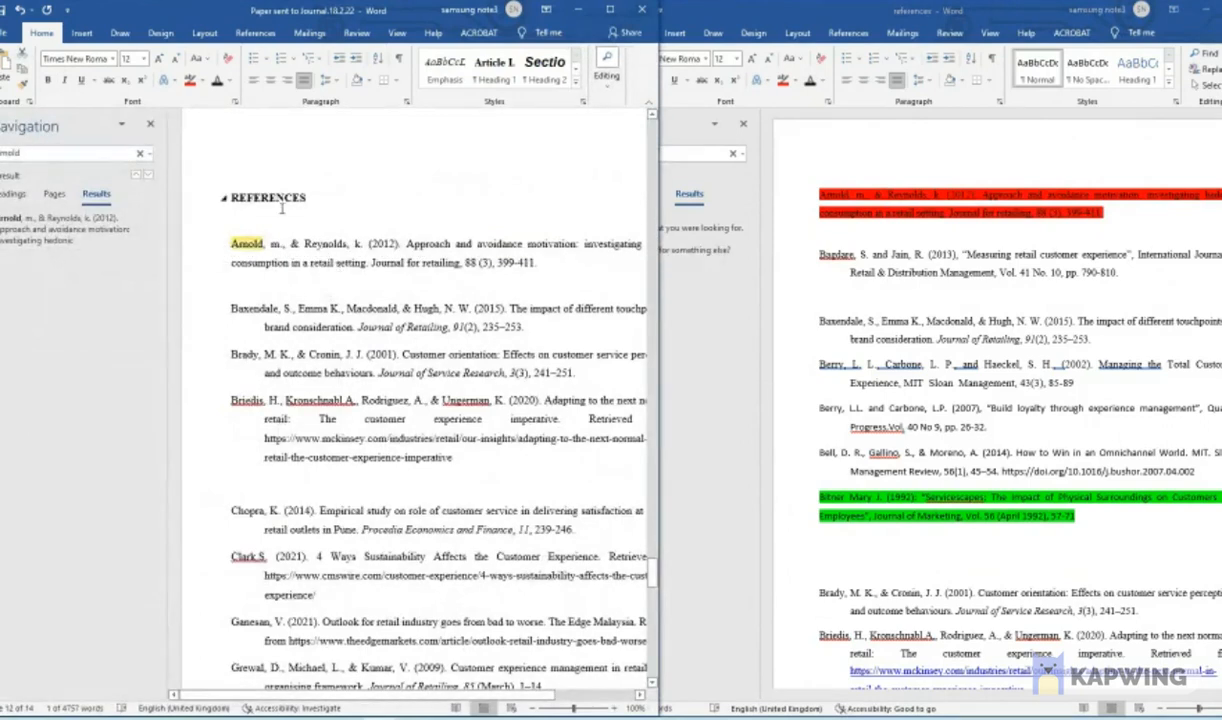
- Widen the paper's window, select the 2012 entry under REFERENCES for inspection, and narrow the window back beside the reference list
scroll(166, 137, "up", 2)
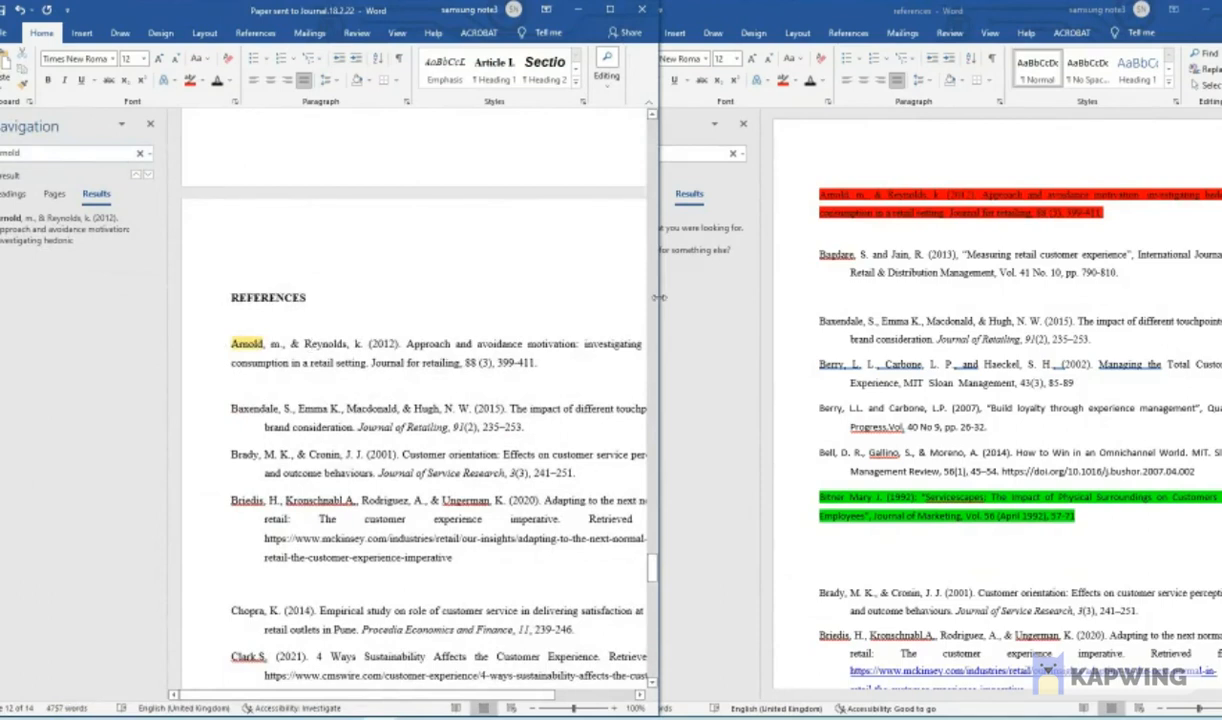
left_click_drag(658, 288, 1188, 288)
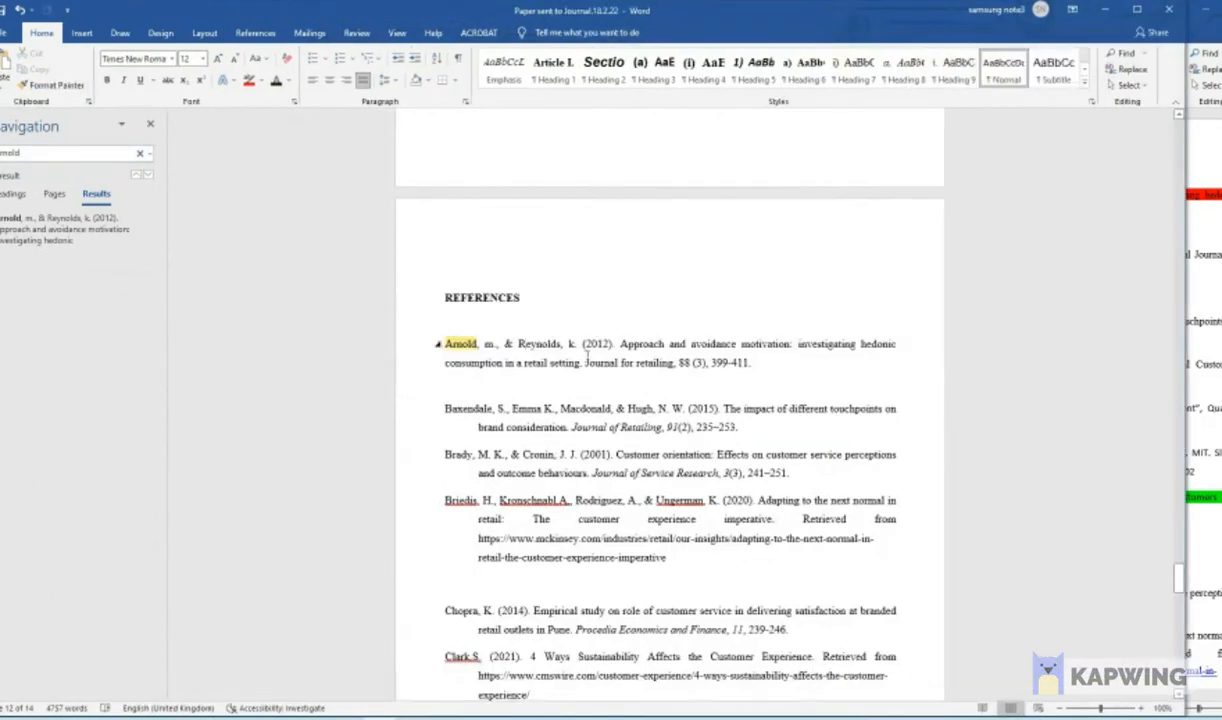
double_click(436, 346)
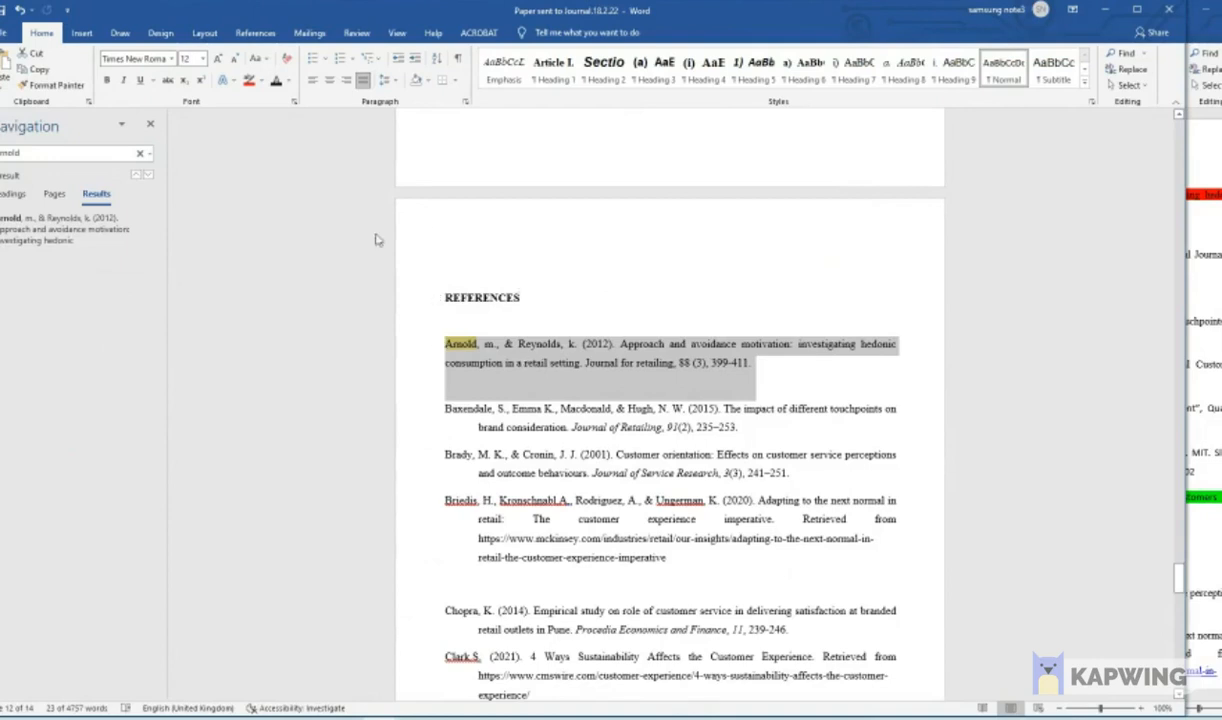
left_click_drag(1181, 247, 675, 250)
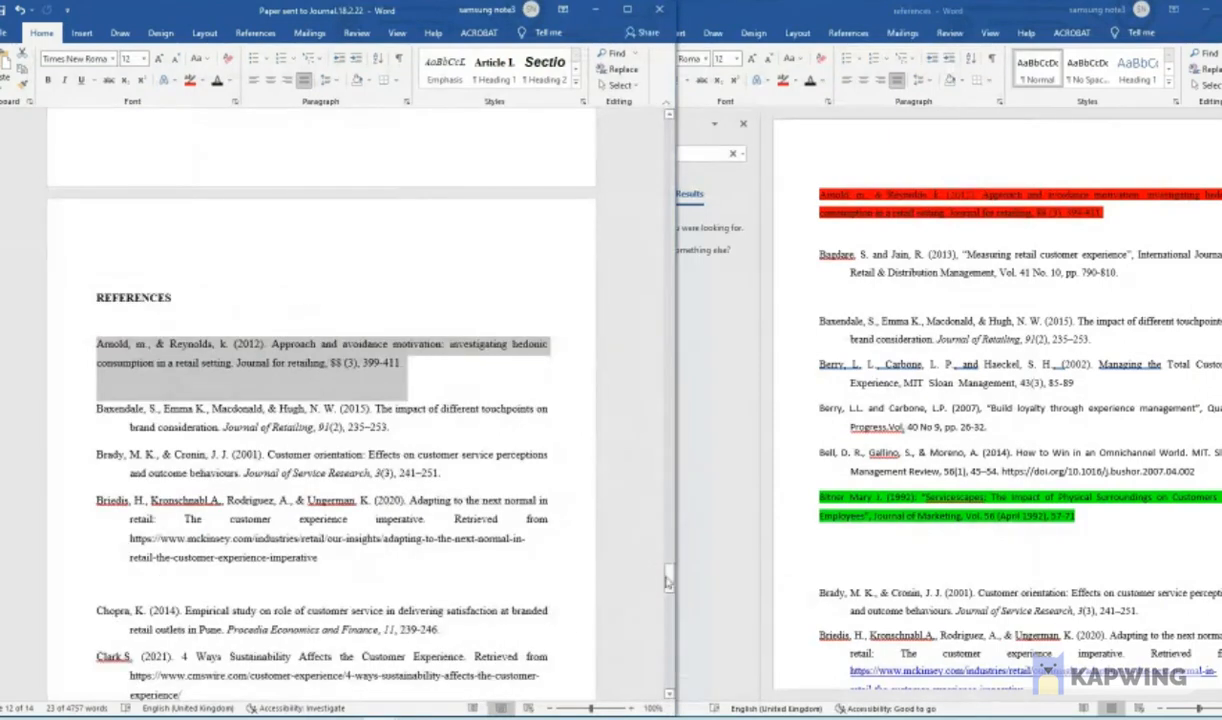
- Return to the end of the paper's introduction and its Literature review section, and switch back to the reference list document
left_click_drag(668, 580, 650, 228)
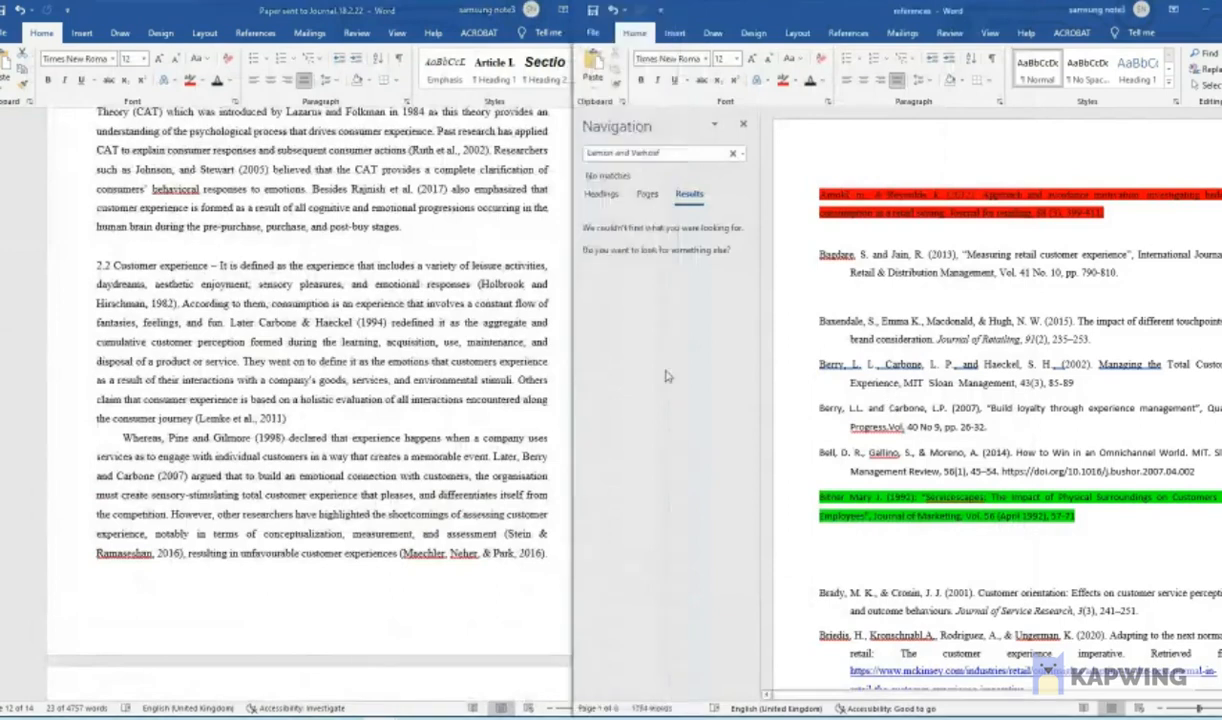
left_click(458, 374)
scroll(568, 358, "up", 5)
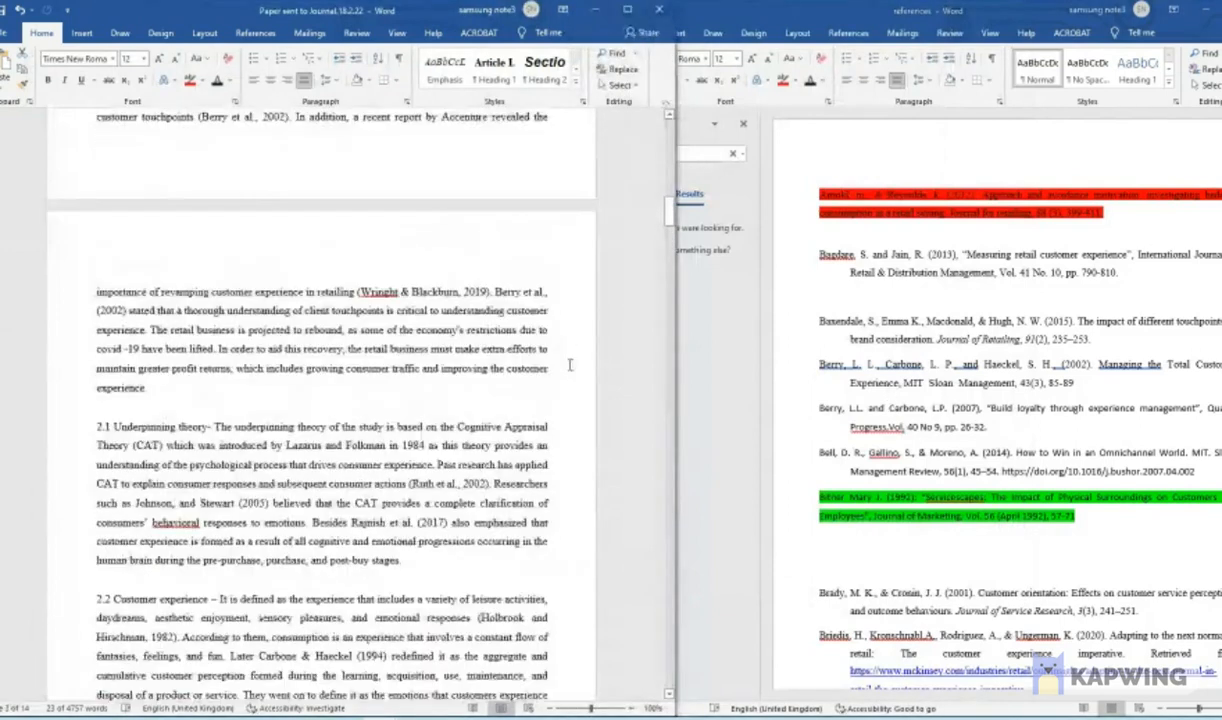
scroll(570, 365, "up", 7)
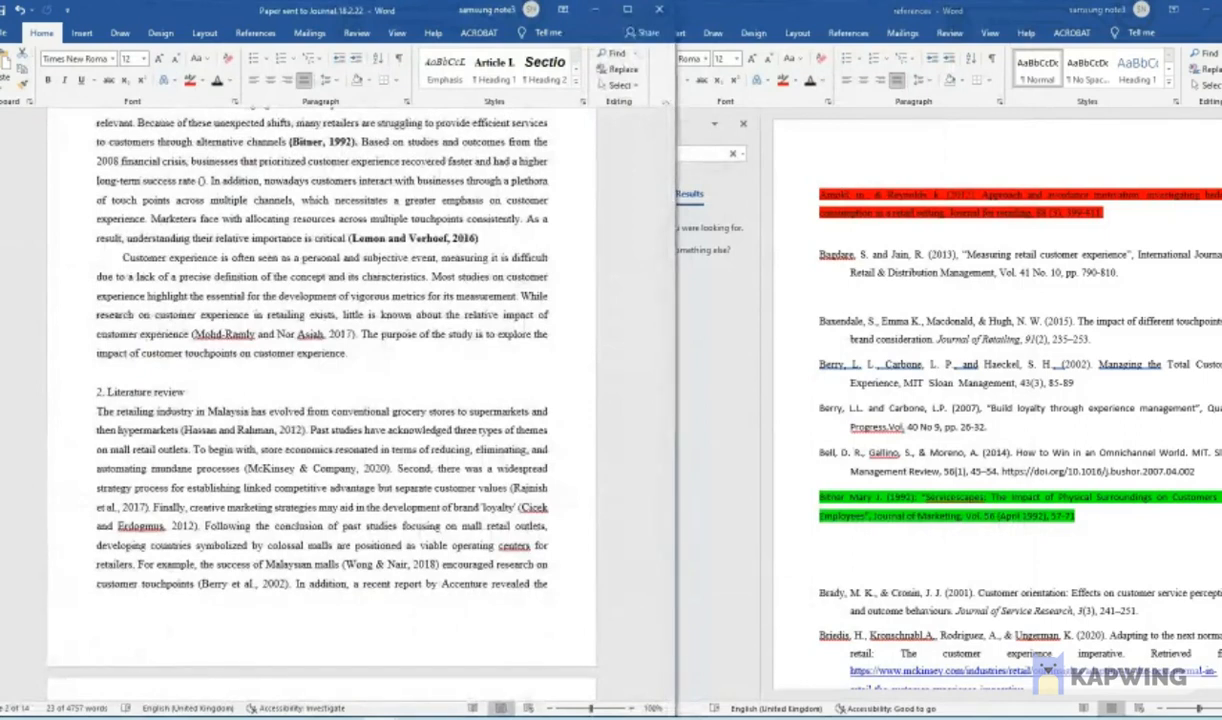
left_click(928, 304)
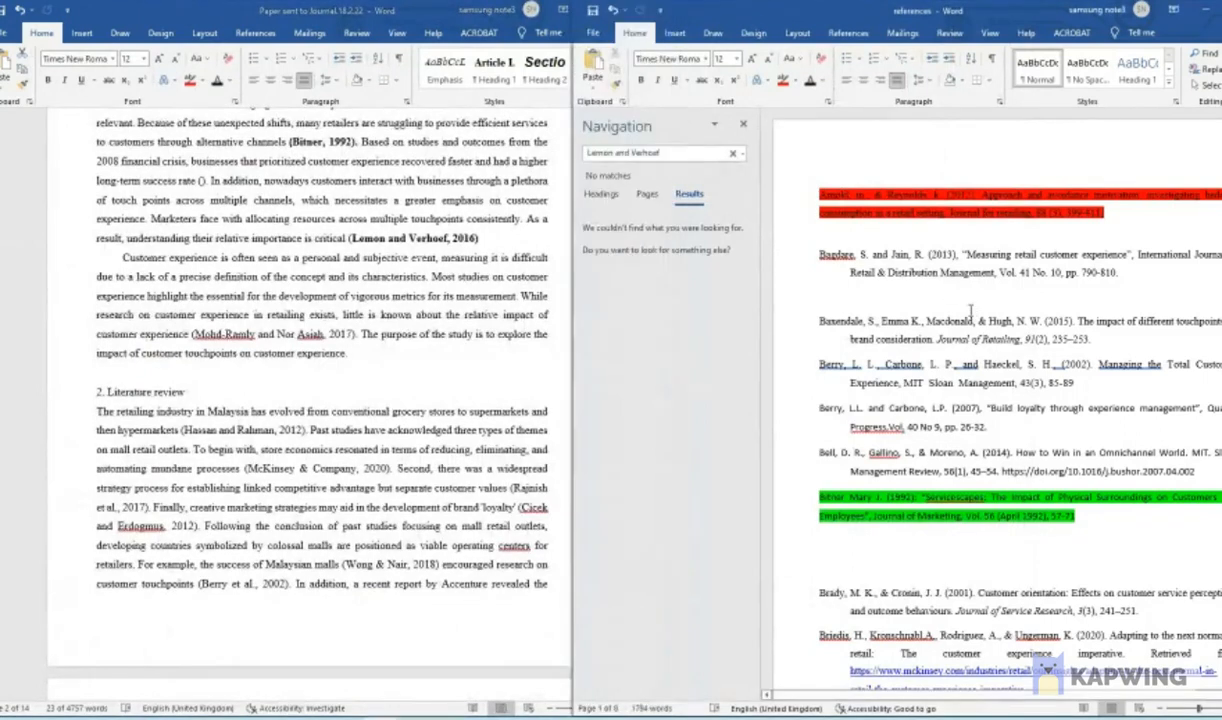